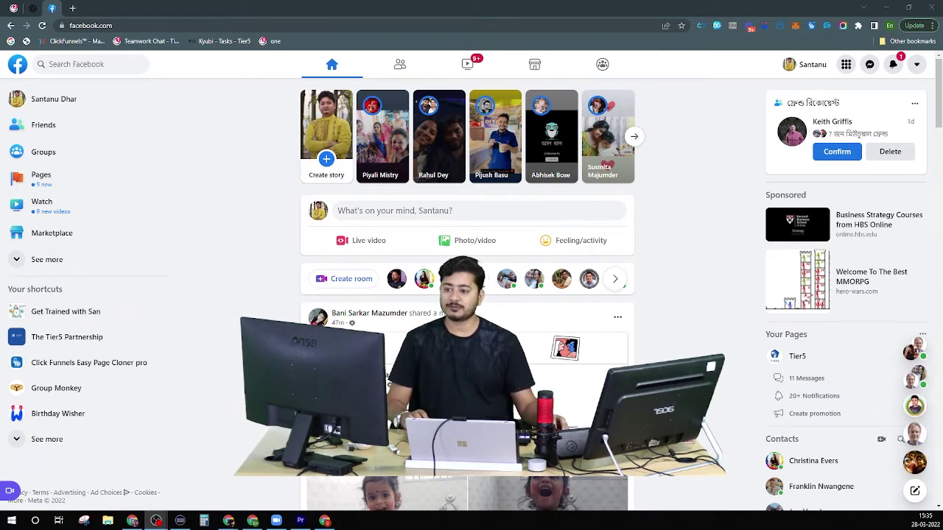
# Log in to Friend Connector Pro with the registered account e-mail and password.
pyautogui.click(717, 25)
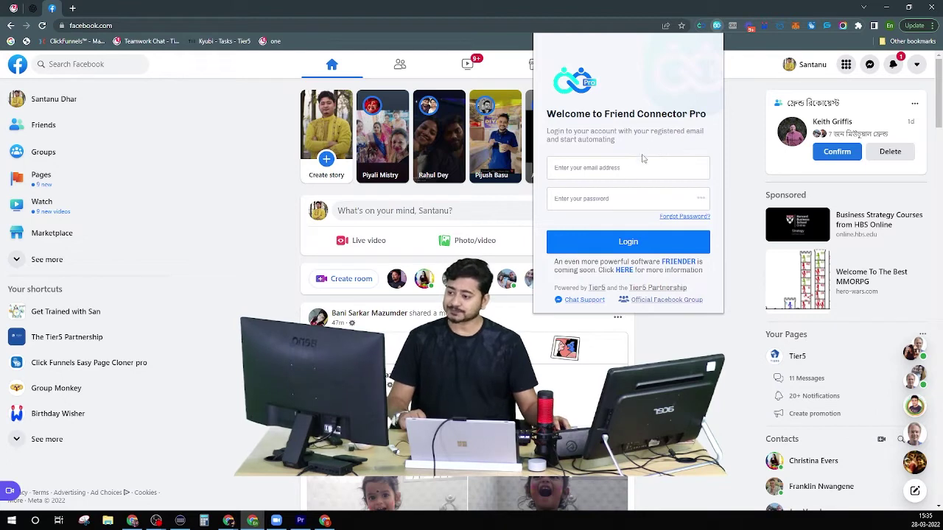
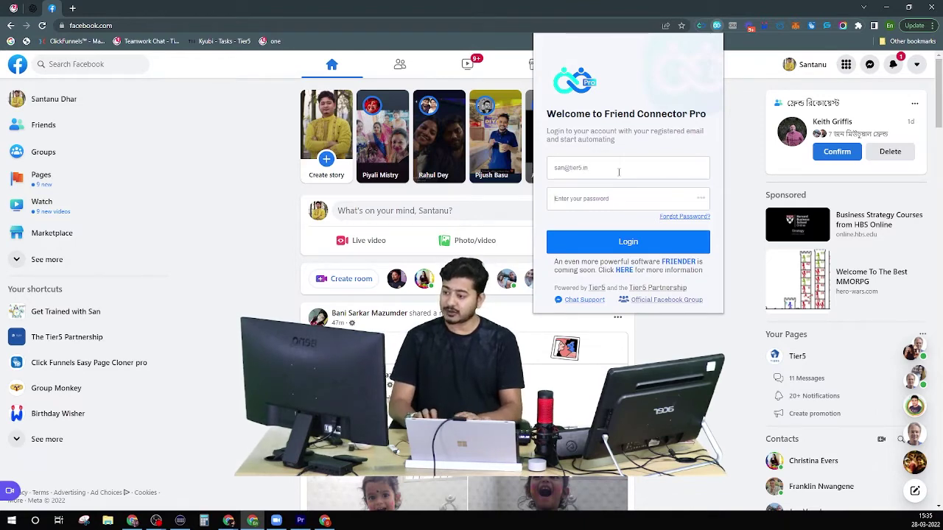
pyautogui.press('Tab')
pyautogui.write('••••••')
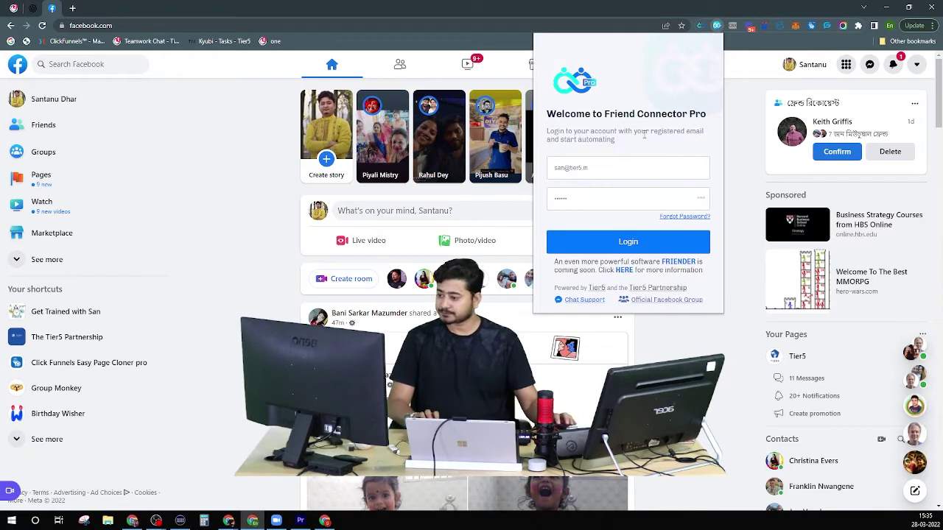
pyautogui.click(596, 244)
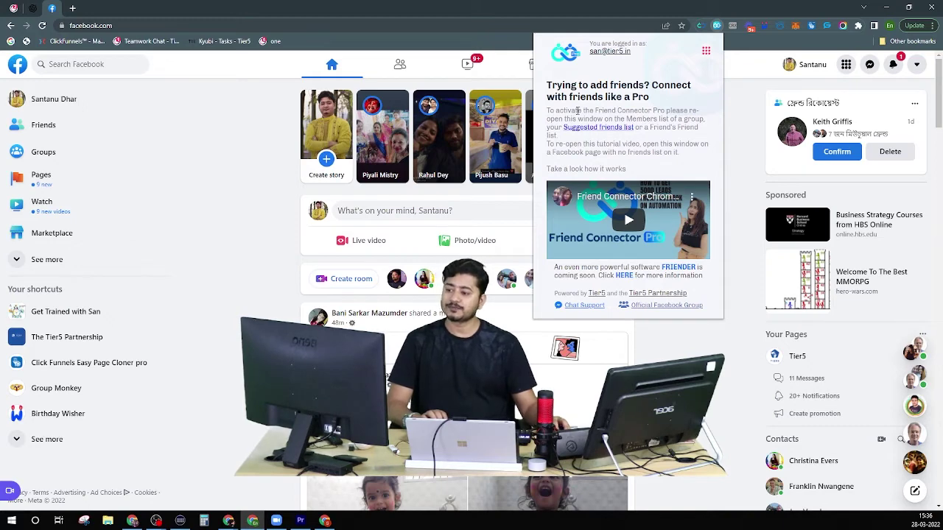
# Highlight the Members, group and Friend's activation instructions, then go to Facebook's Friends page.
pyautogui.moveTo(624, 118); pyautogui.dragTo(709, 122)
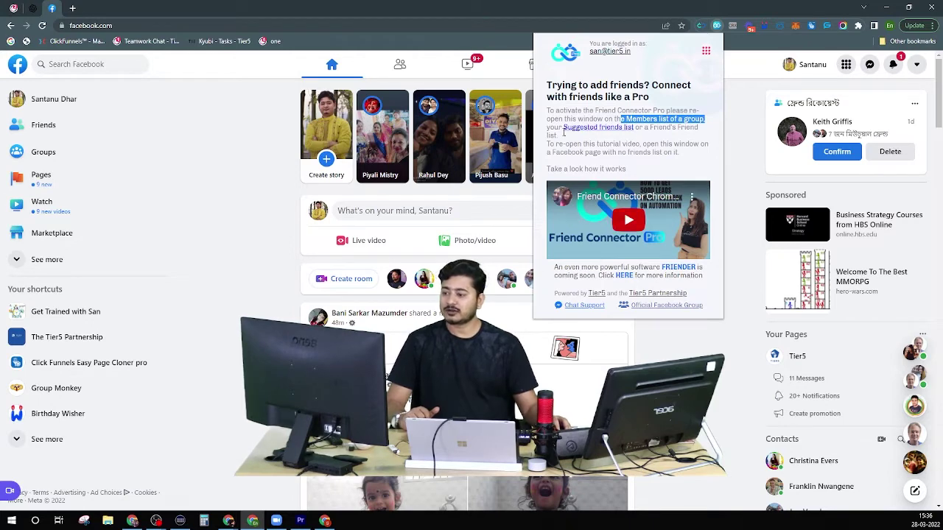
pyautogui.doubleClick(651, 122)
pyautogui.doubleClick(693, 118)
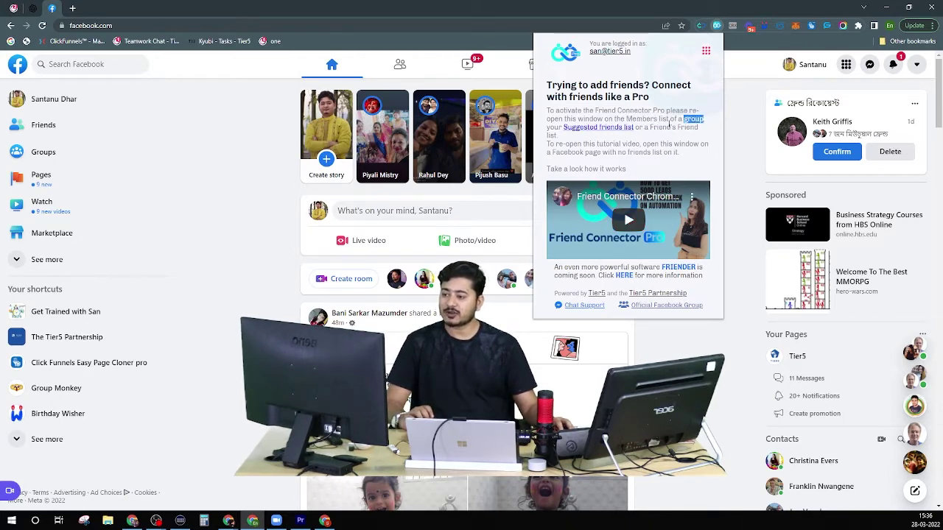
pyautogui.doubleClick(663, 128)
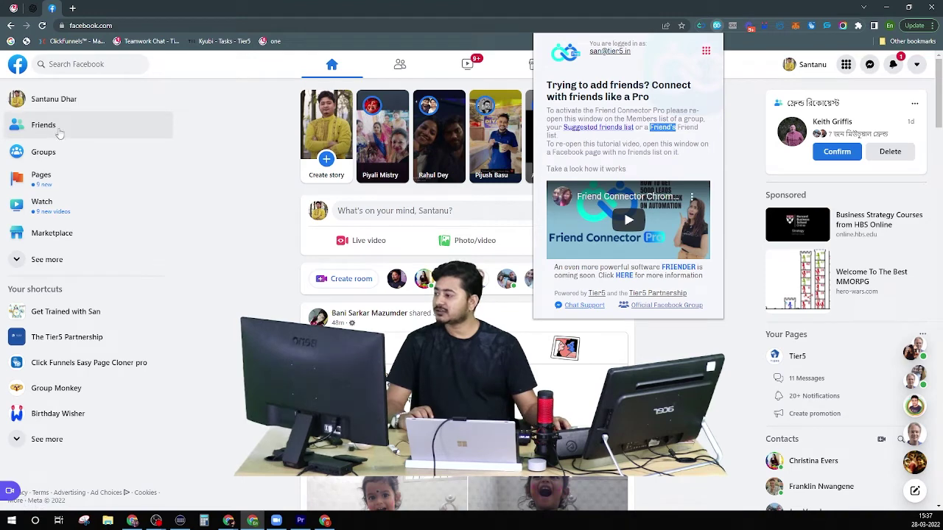
pyautogui.click(59, 134)
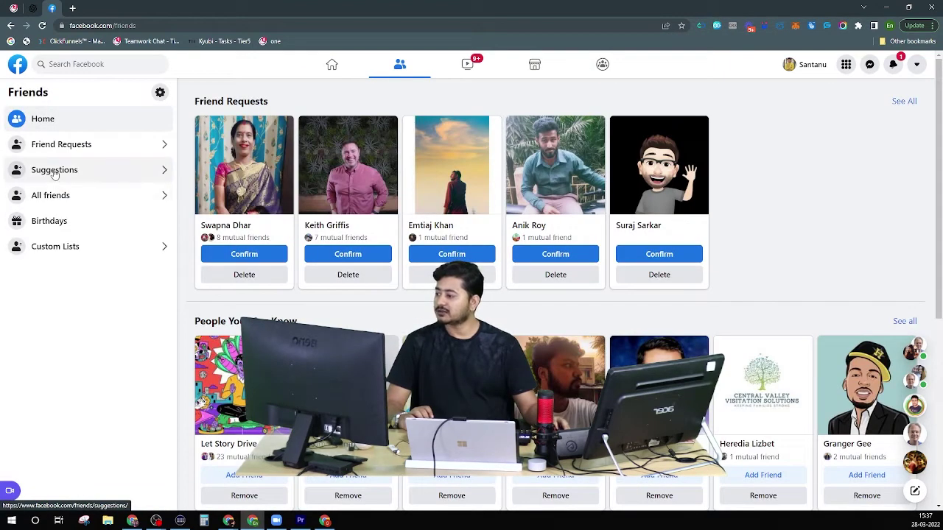
# Open the friend Suggestions list and review Friend Connector Pro's interval, limit and filter settings.
pyautogui.click(54, 171)
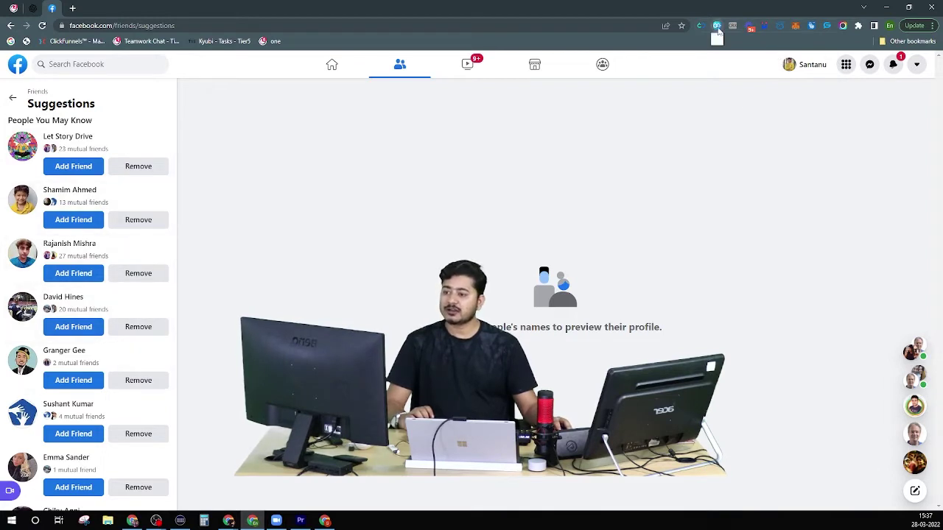
pyautogui.click(717, 27)
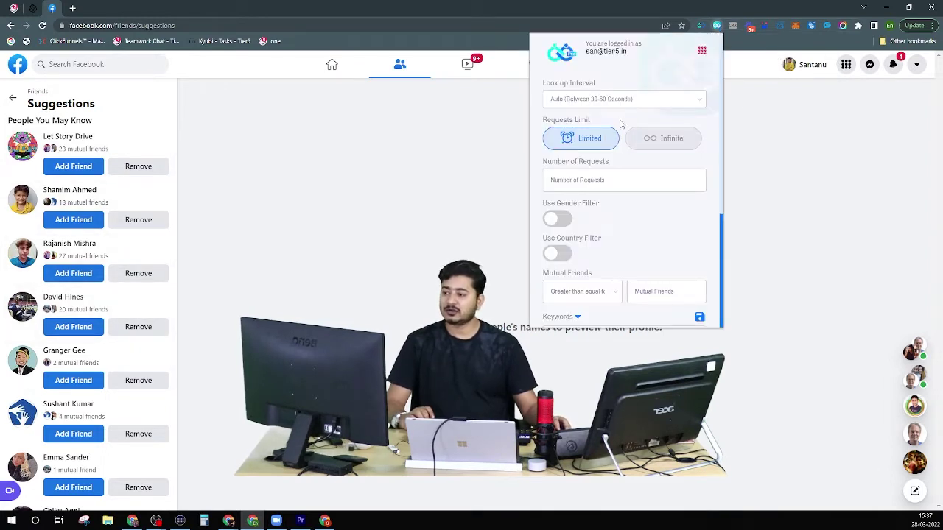
pyautogui.scroll(-3, 623, 118)
pyautogui.scroll(5, 630, 197)
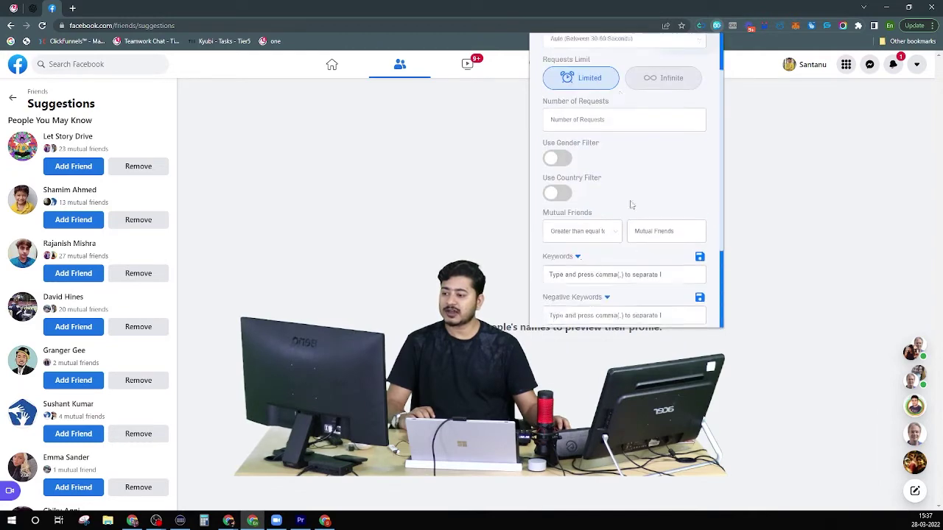
pyautogui.scroll(-5, 626, 192)
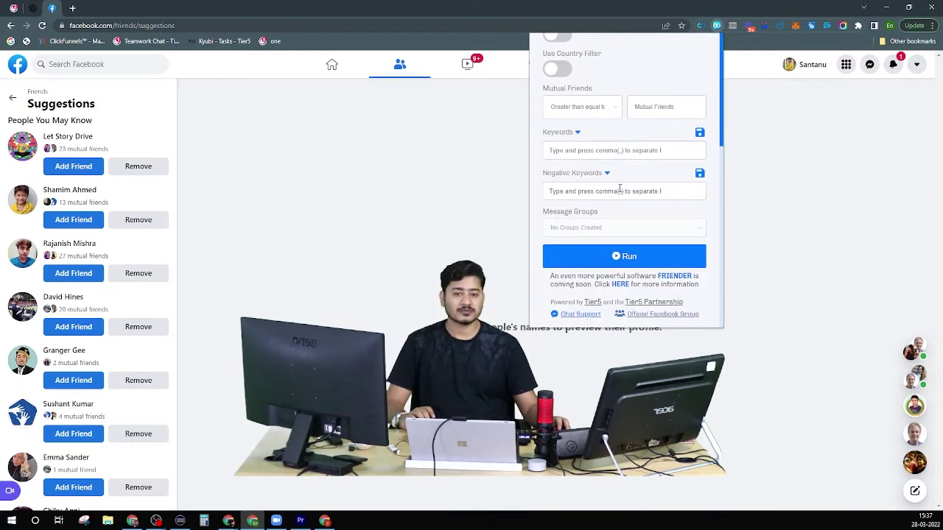
pyautogui.scroll(5, 620, 187)
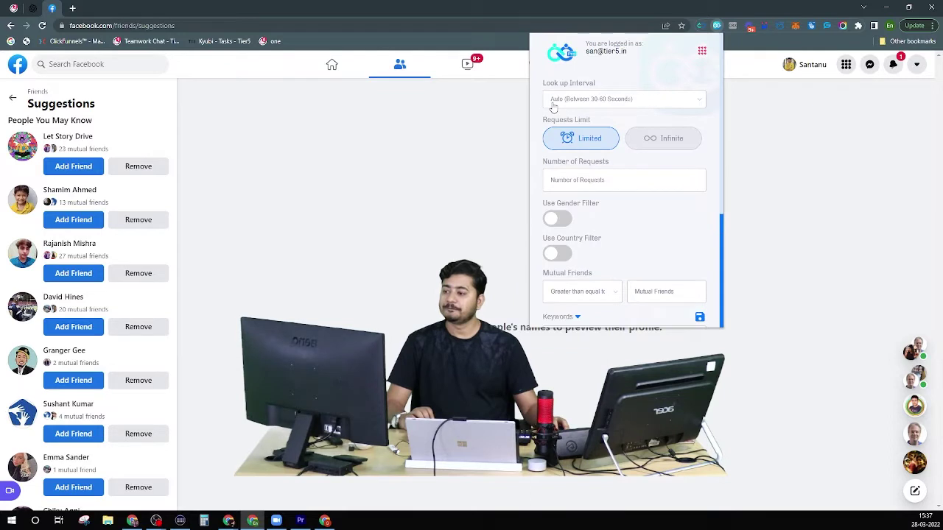
pyautogui.scroll(-5, 615, 97)
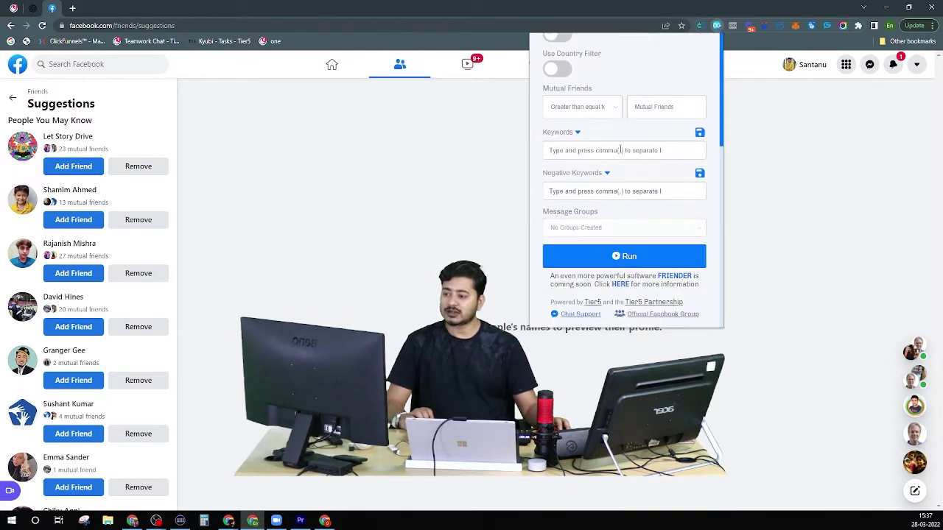
pyautogui.scroll(5, 627, 219)
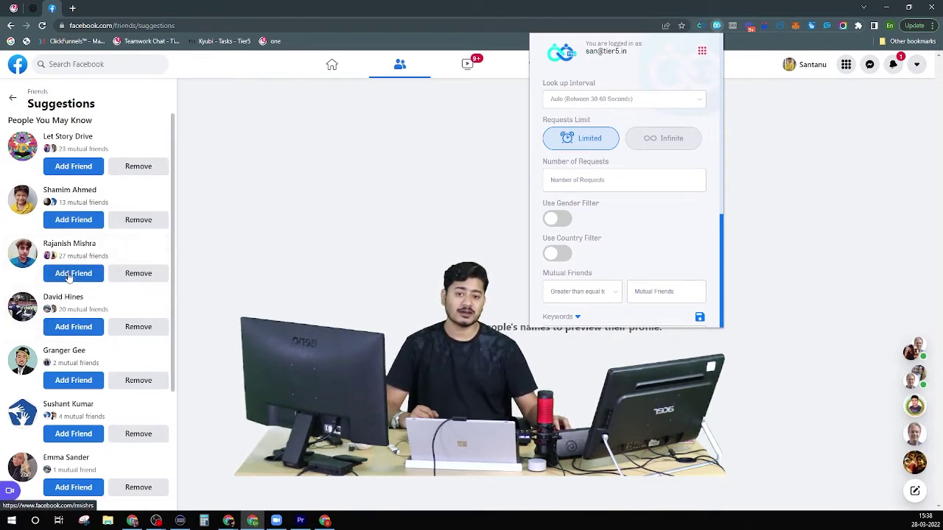
# Show the Look up Interval options: Auto, 3 Mins, 5 Mins and 9 Mins.
pyautogui.click(604, 103)
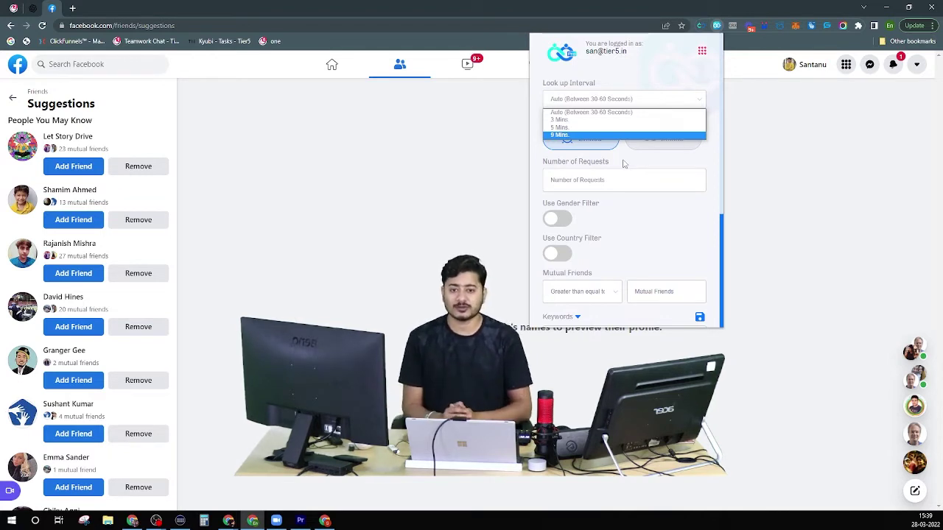
# Set a Limited request count of 100 and a 9 Mins look-up interval.
pyautogui.click(650, 168)
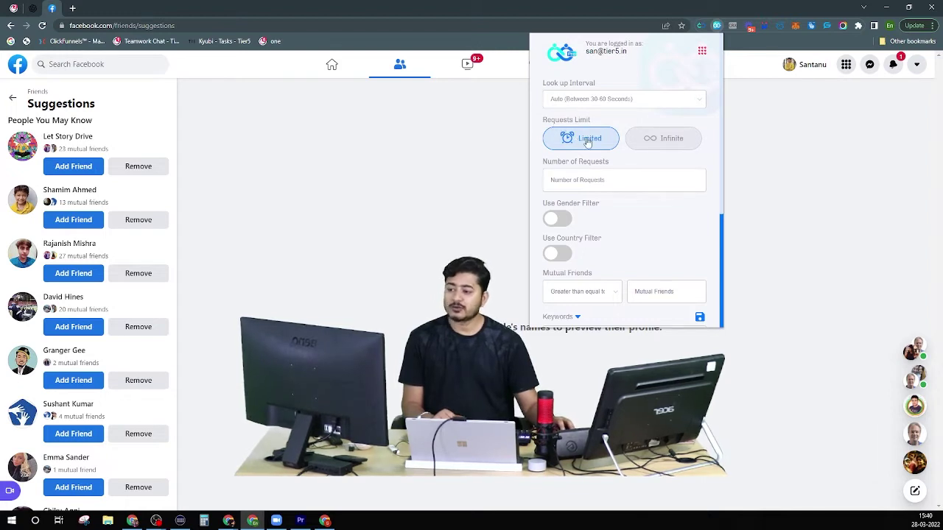
pyautogui.click(648, 145)
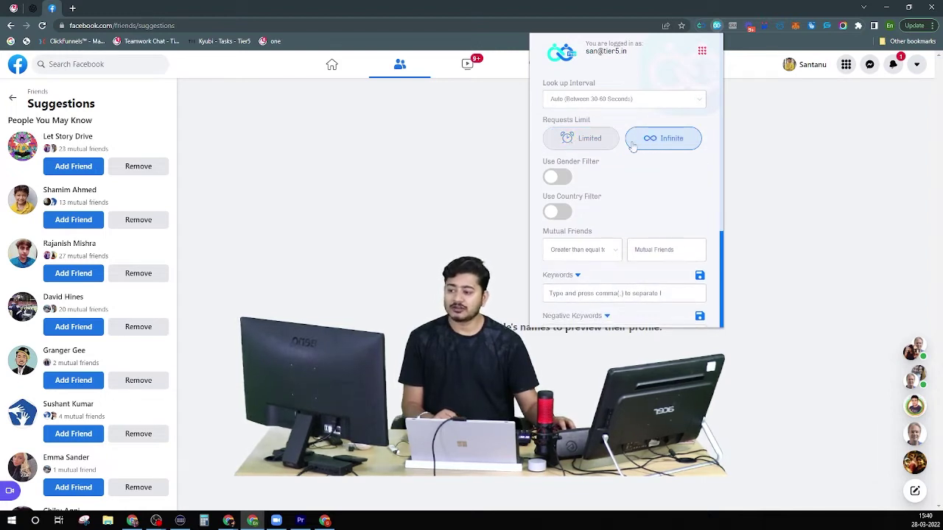
pyautogui.click(584, 141)
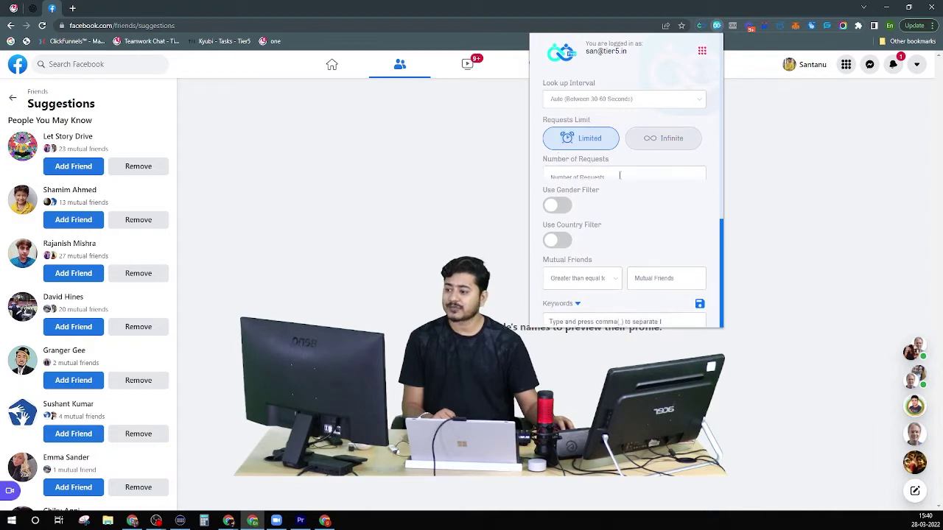
pyautogui.click(583, 181)
pyautogui.write('100')
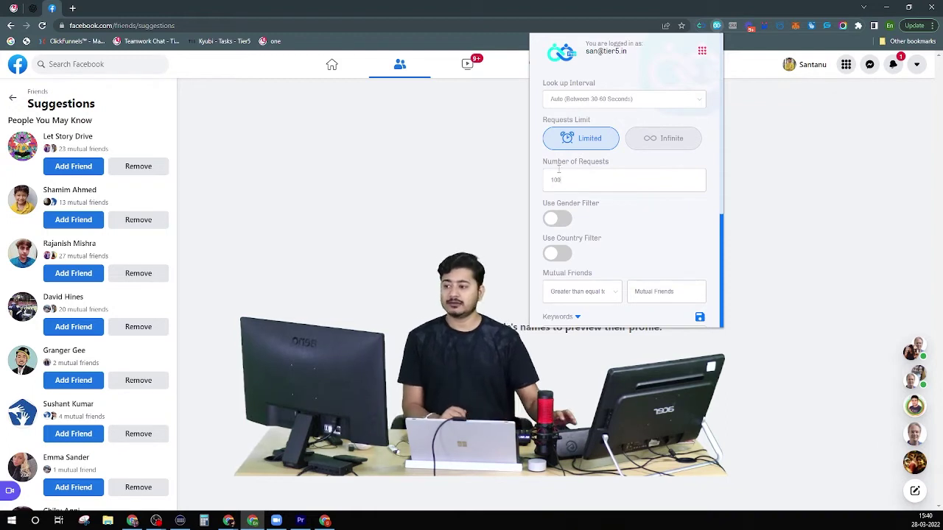
pyautogui.click(581, 99)
pyautogui.click(580, 140)
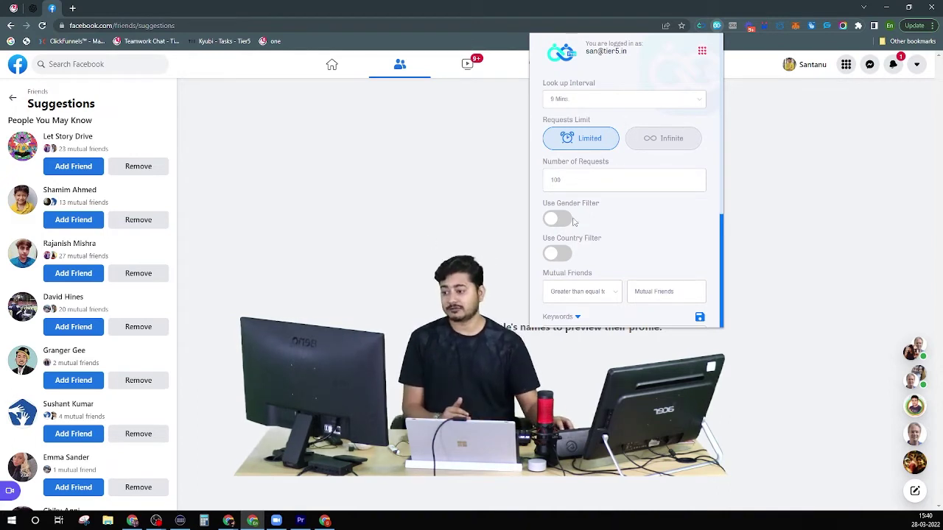
# Switch Requests Limit to Infinite, leaving the gender and country filters off.
pyautogui.click(651, 143)
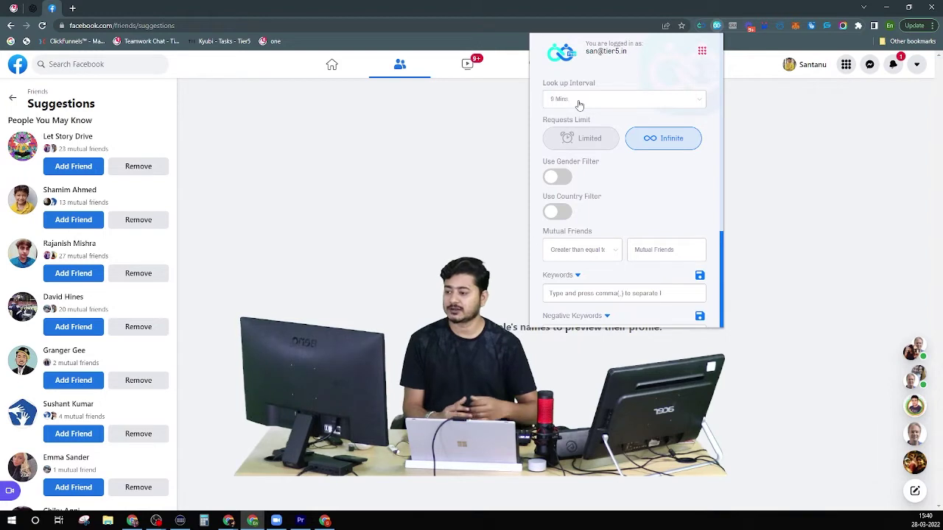
pyautogui.scroll(-2, 600, 177)
pyautogui.scroll(2, 601, 177)
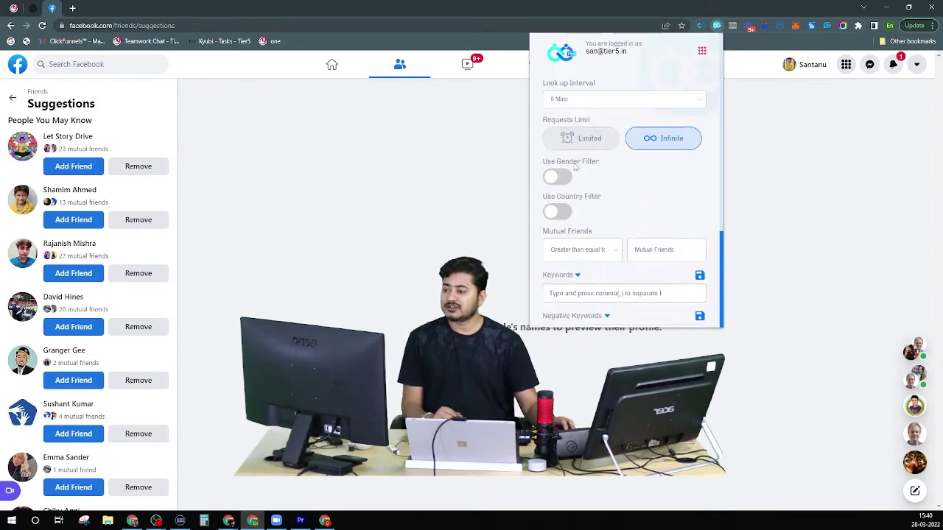
pyautogui.scroll(-2, 577, 214)
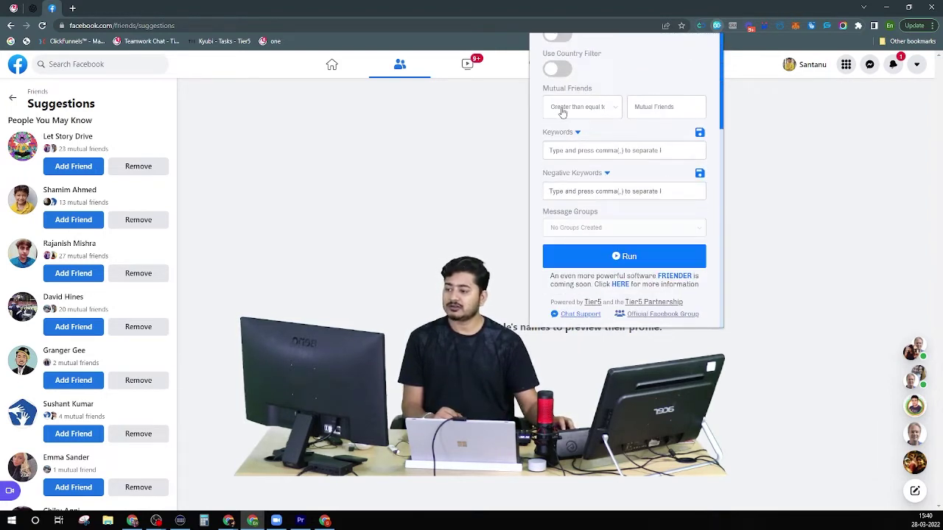
pyautogui.scroll(2, 563, 110)
pyautogui.scroll(-2, 572, 184)
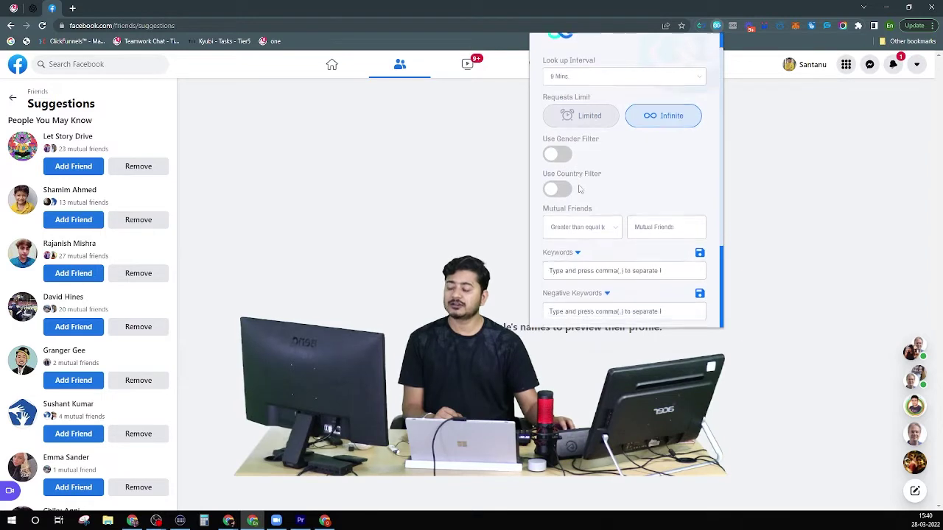
pyautogui.scroll(2, 579, 137)
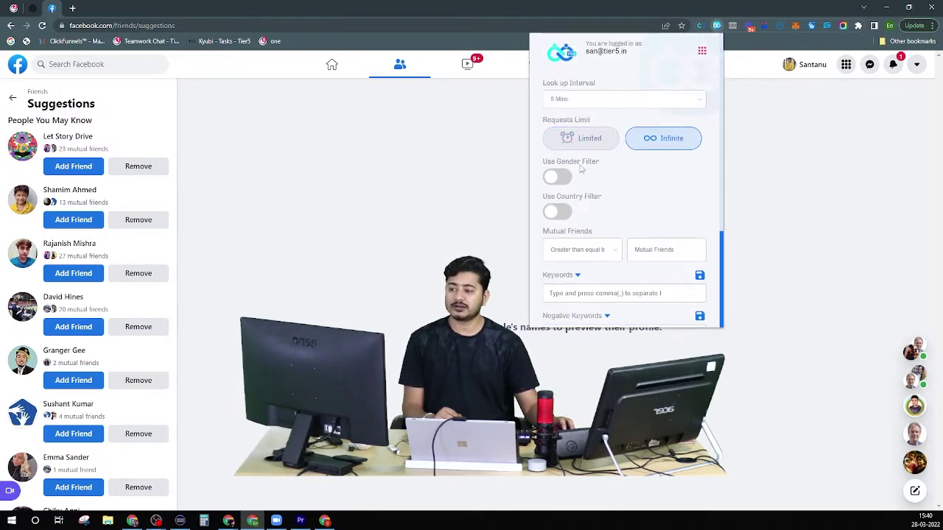
pyautogui.scroll(-2, 581, 168)
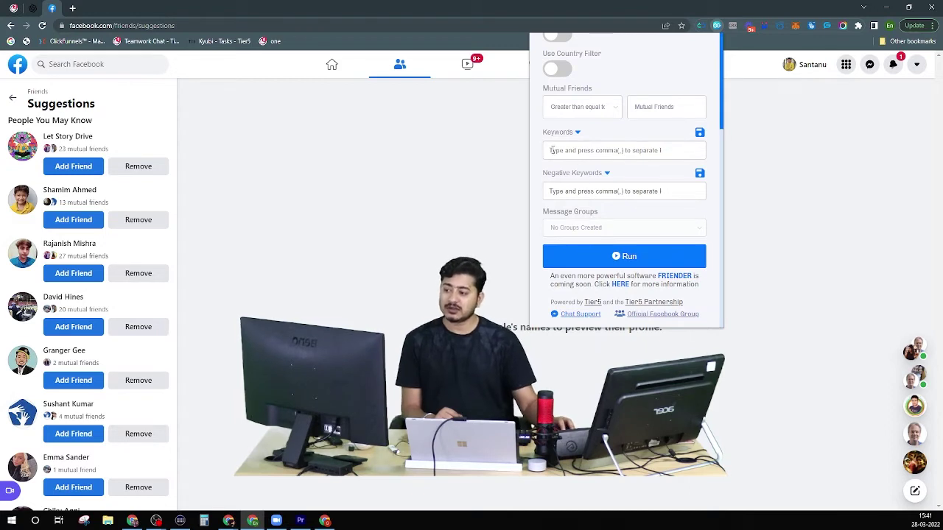
pyautogui.scroll(1, 580, 198)
pyautogui.scroll(2, 582, 196)
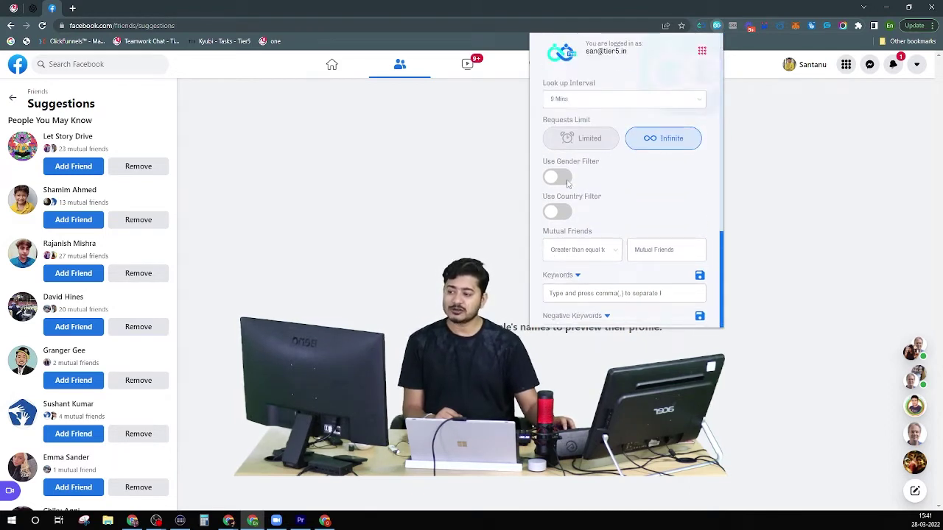
pyautogui.scroll(-2, 582, 184)
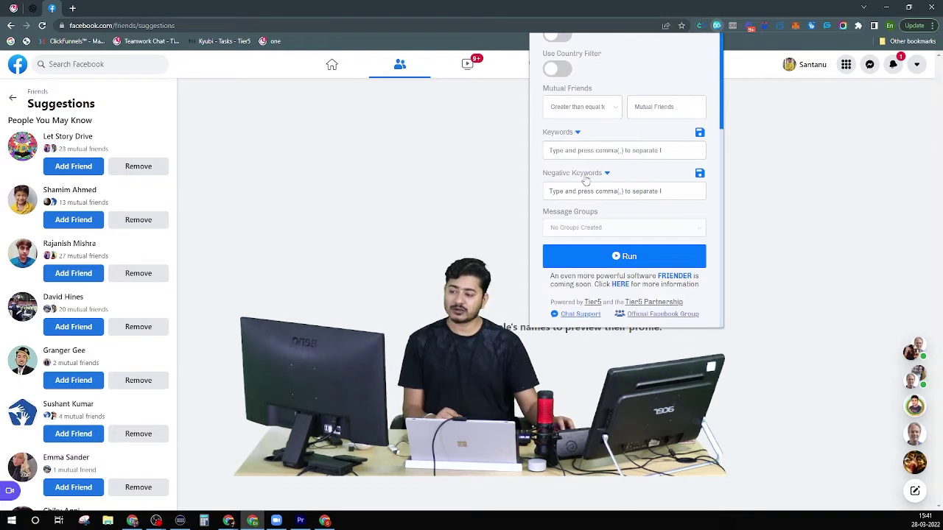
pyautogui.scroll(1, 584, 177)
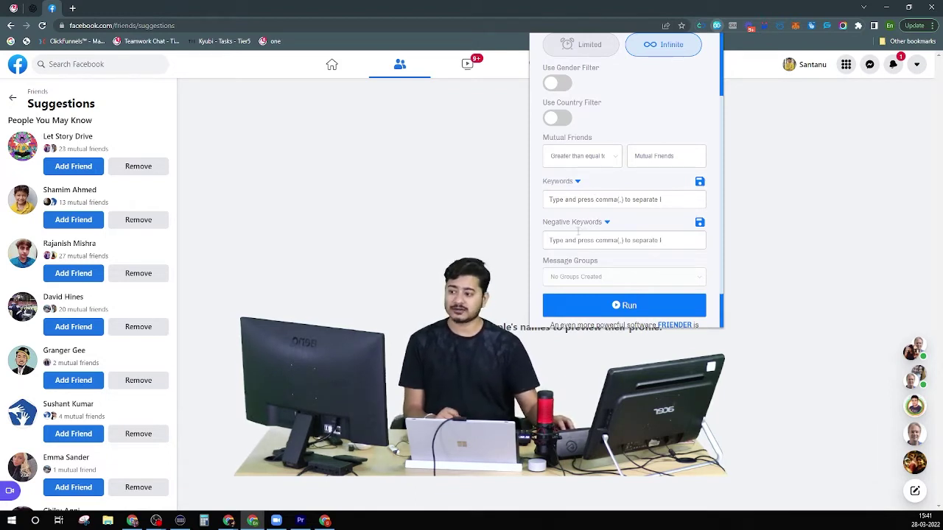
pyautogui.scroll(-2, 582, 232)
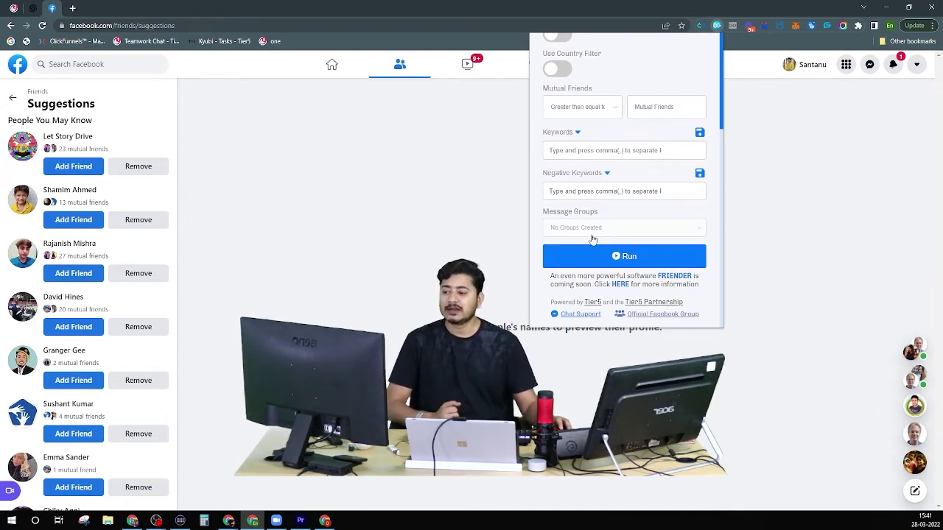
pyautogui.scroll(1, 604, 236)
pyautogui.scroll(2, 609, 271)
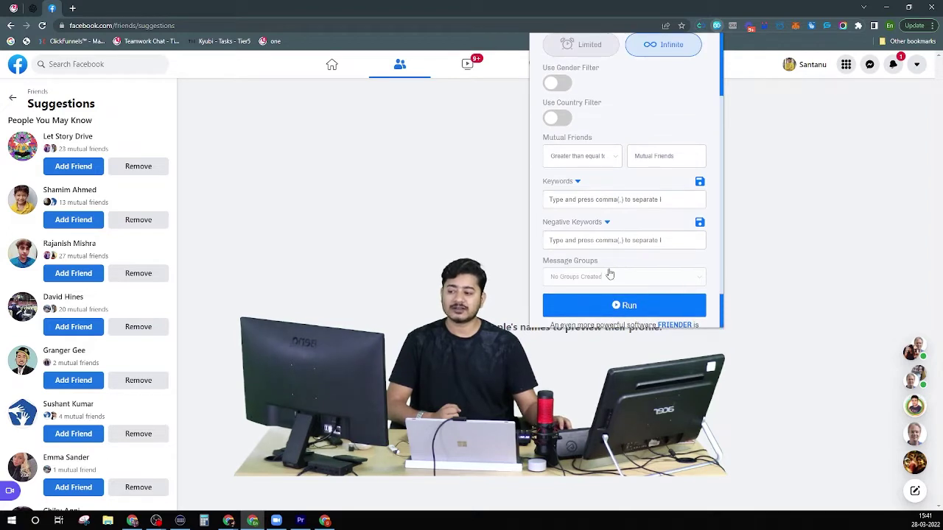
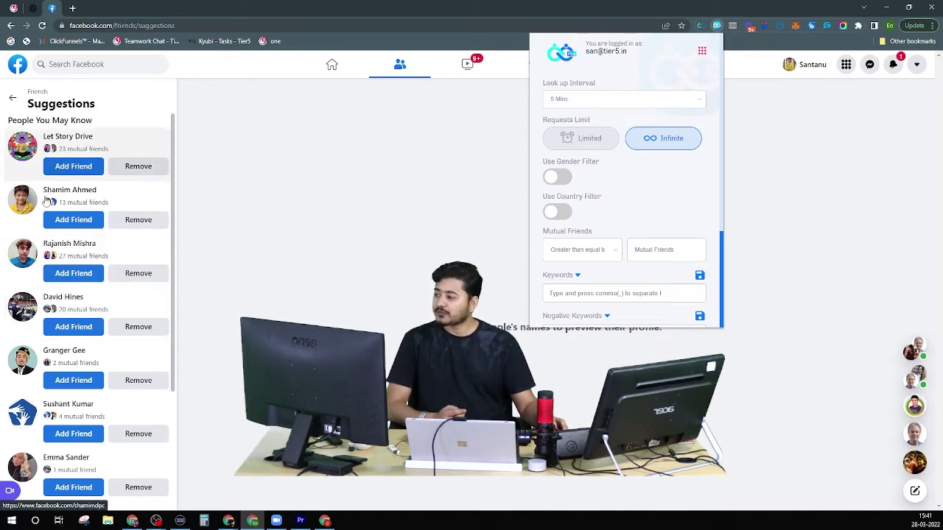
pyautogui.scroll(-2, 63, 412)
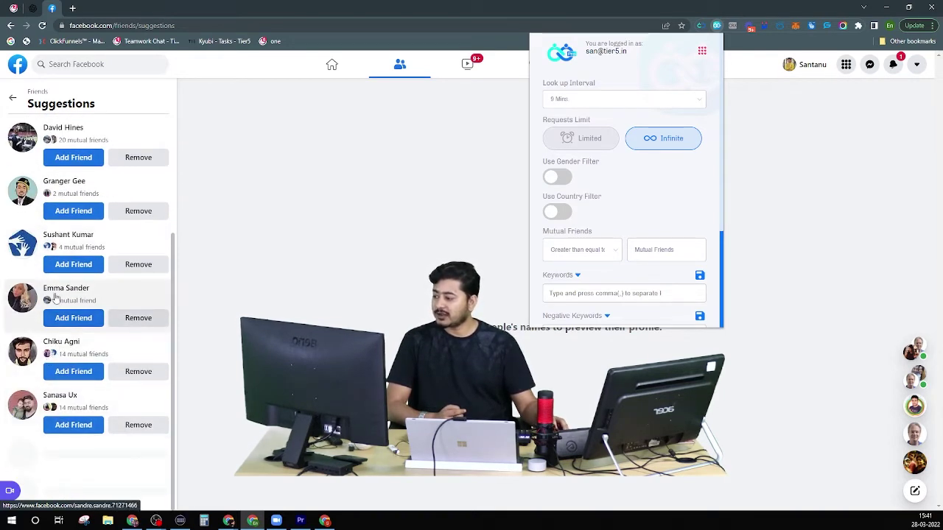
pyautogui.scroll(3, 67, 287)
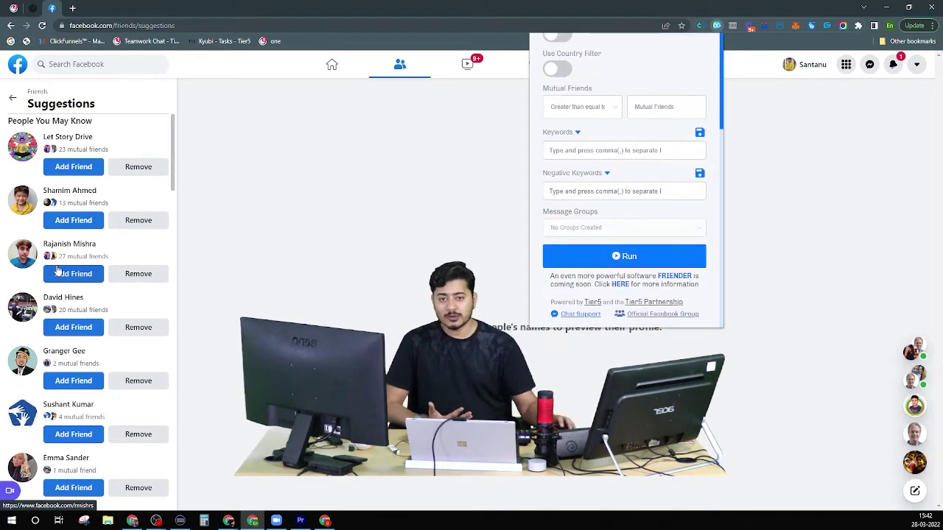
pyautogui.scroll(4, 630, 299)
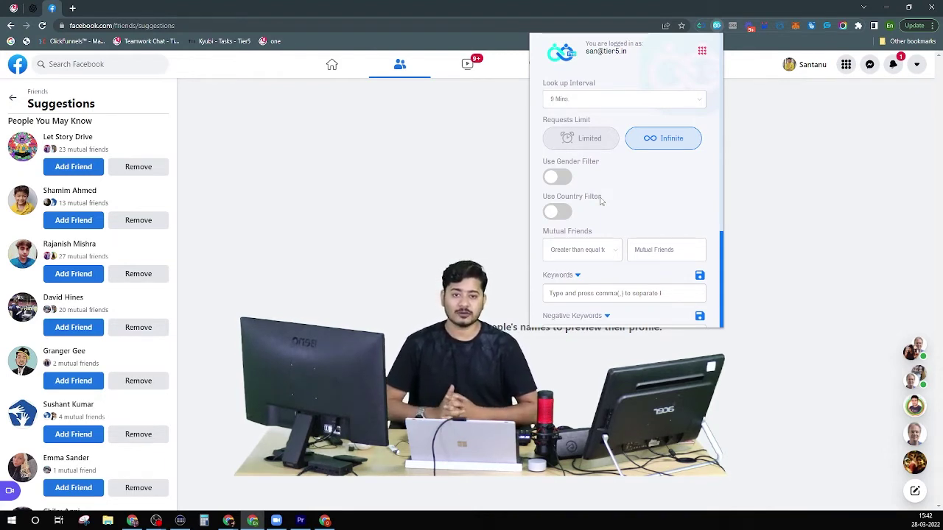
# Switch on Tier5's Use Gender Filter, choose Female, and close the settings popup.
pyautogui.click(561, 184)
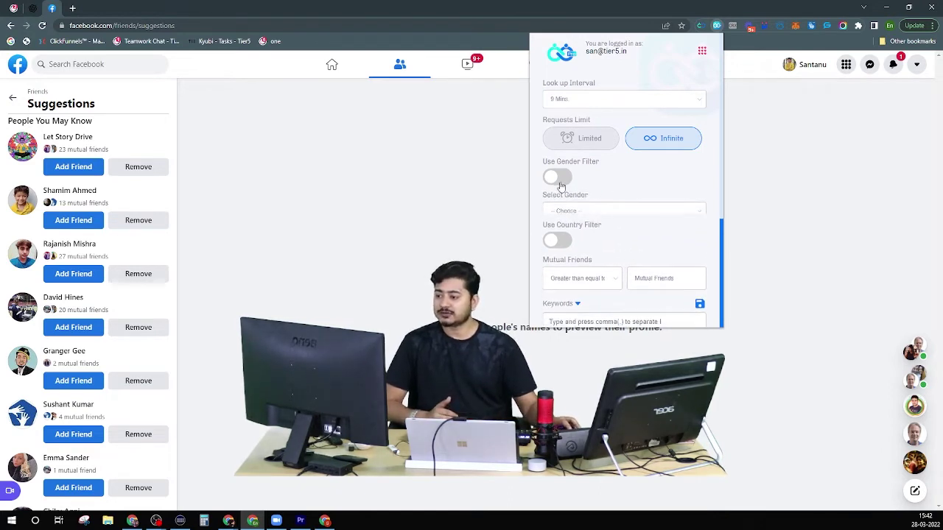
pyautogui.click(561, 185)
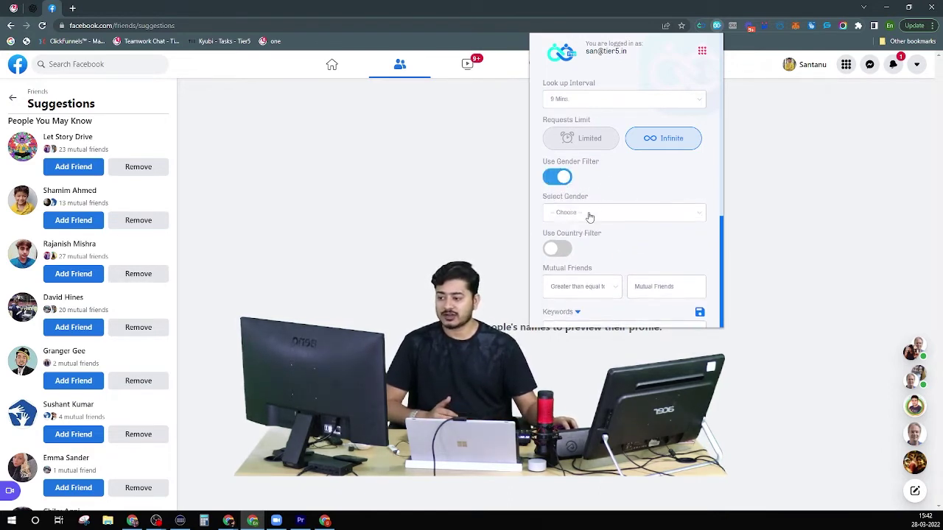
pyautogui.click(589, 215)
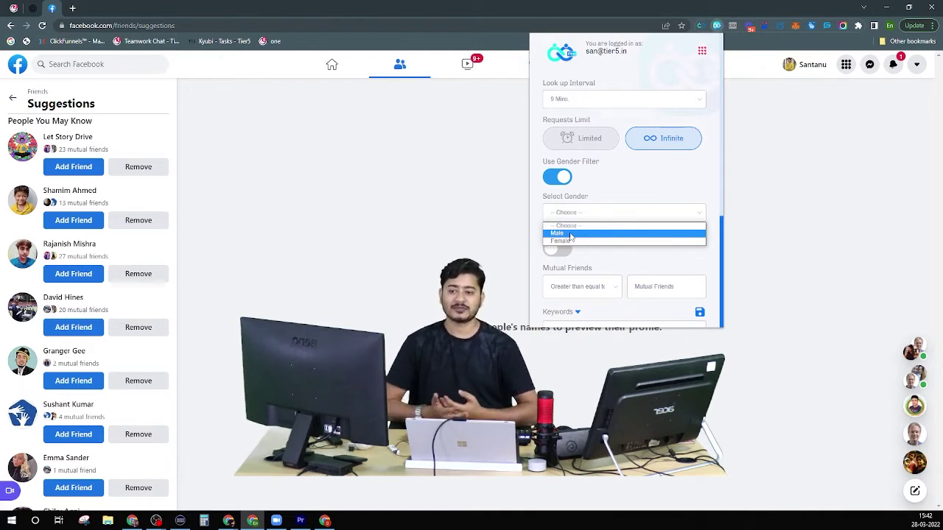
pyautogui.click(571, 241)
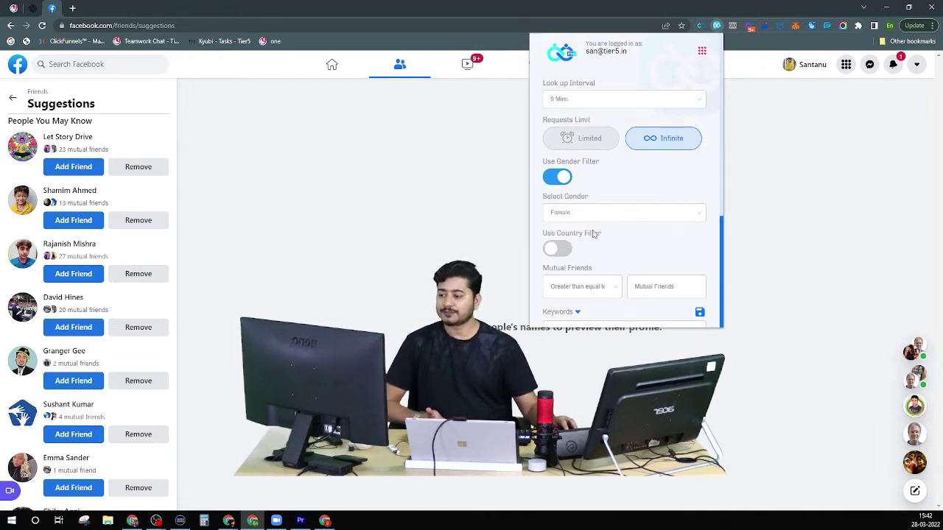
pyautogui.scroll(-2, 630, 262)
pyautogui.scroll(2, 627, 279)
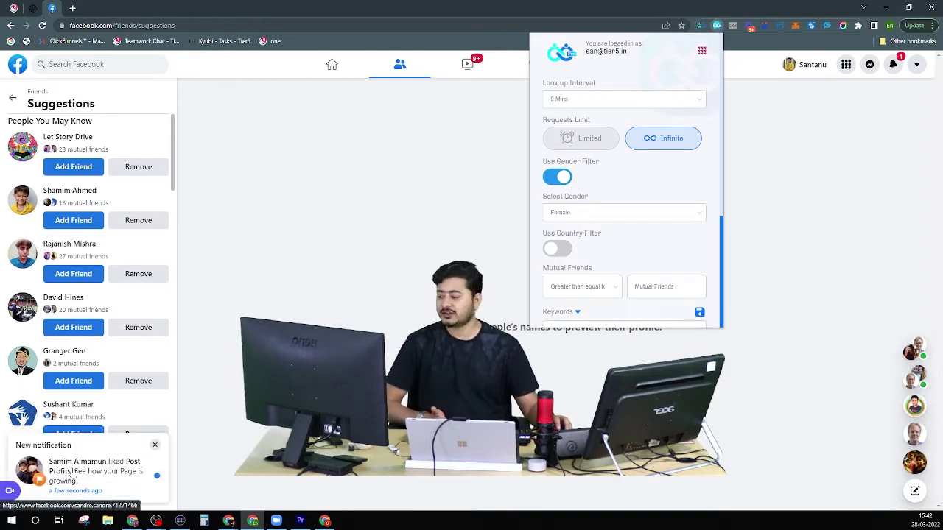
pyautogui.click(149, 449)
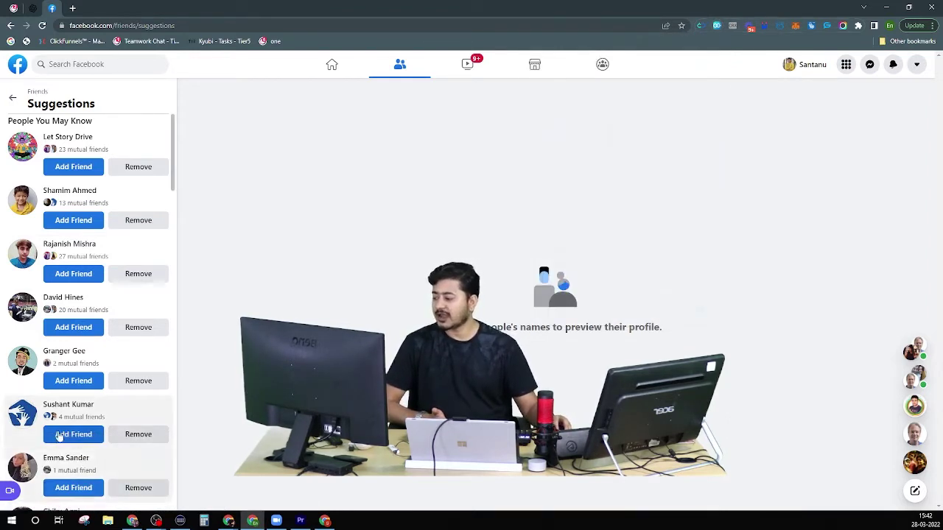
# Reopen Tier5's settings and switch on the gender filter with Male selected.
pyautogui.click(720, 28)
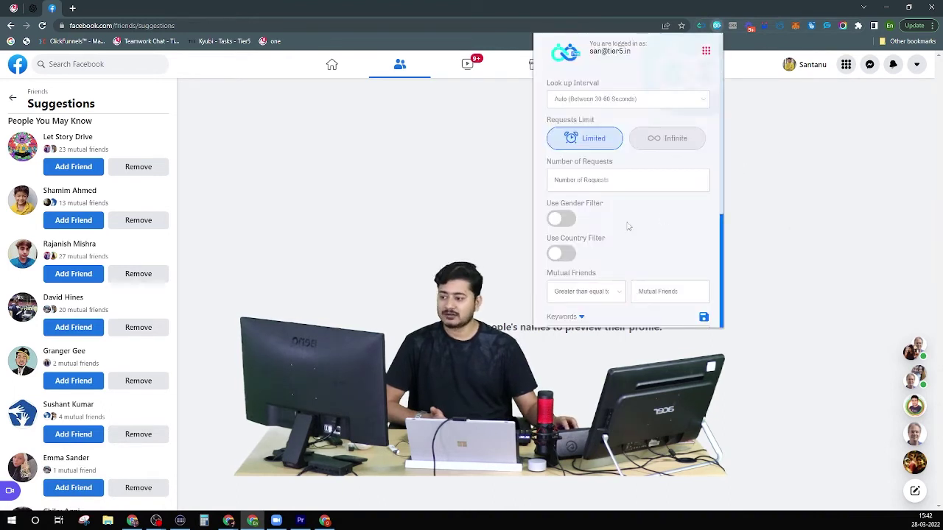
pyautogui.click(561, 223)
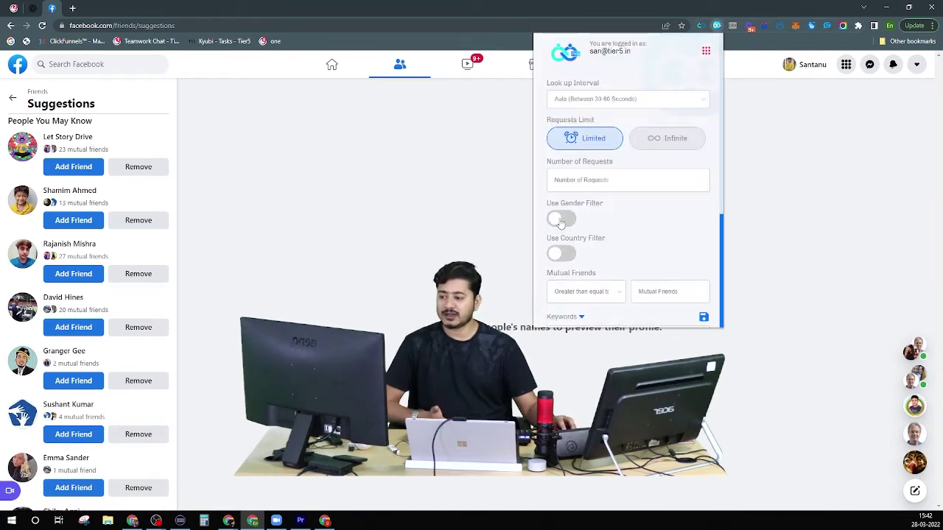
pyautogui.click(561, 220)
pyautogui.click(578, 254)
pyautogui.click(579, 269)
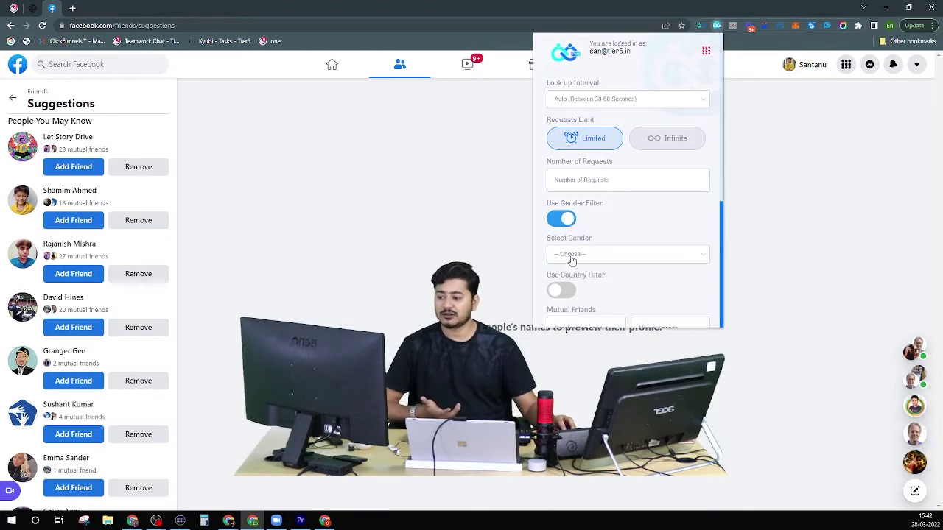
pyautogui.click(571, 256)
pyautogui.click(582, 274)
pyautogui.scroll(-3, 649, 225)
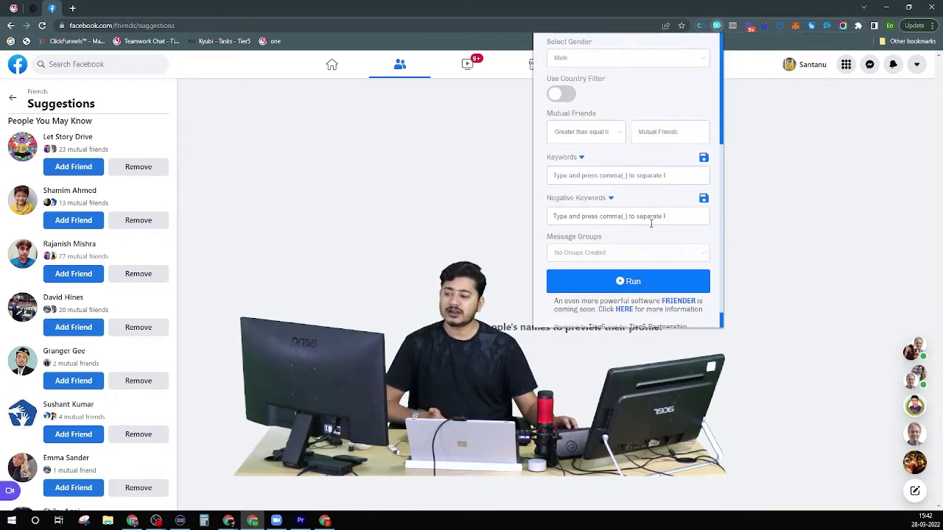
pyautogui.scroll(1, 638, 215)
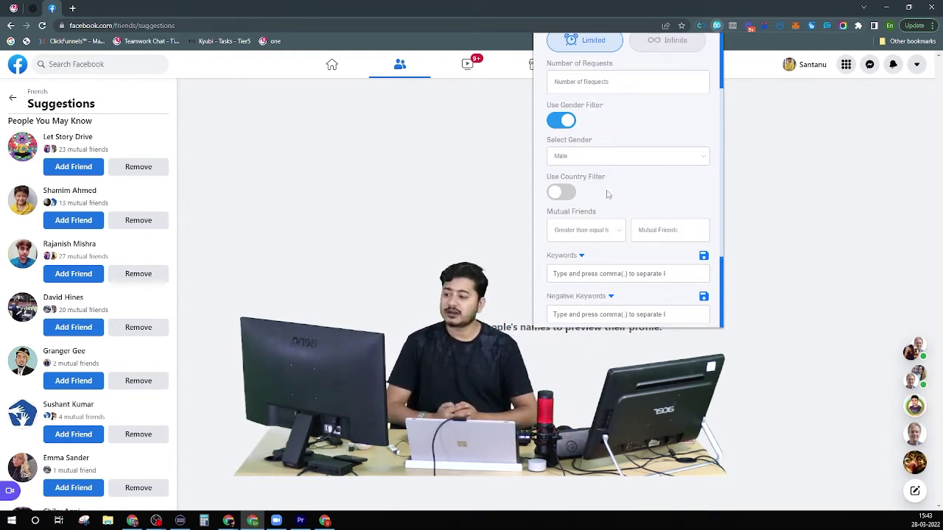
# Switch on Use Country Filter with Country Level as the search method.
pyautogui.doubleClick(562, 194)
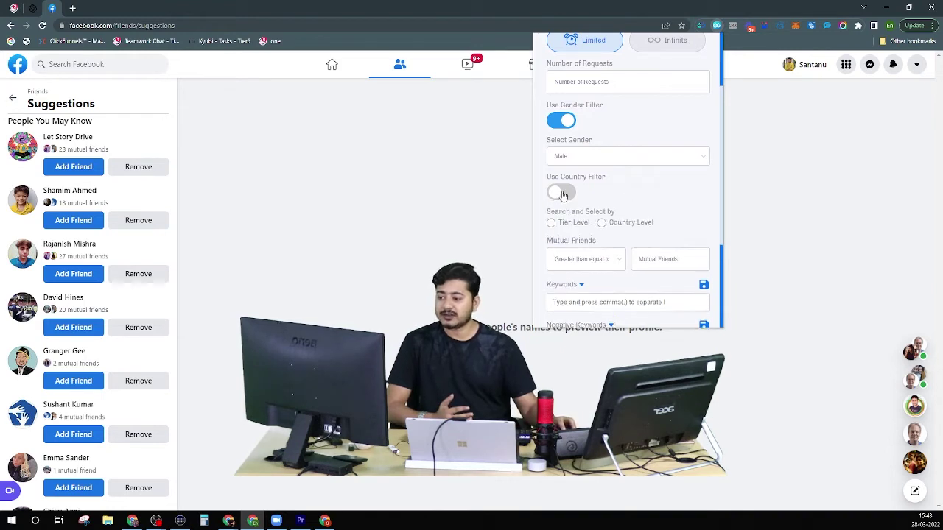
pyautogui.click(558, 195)
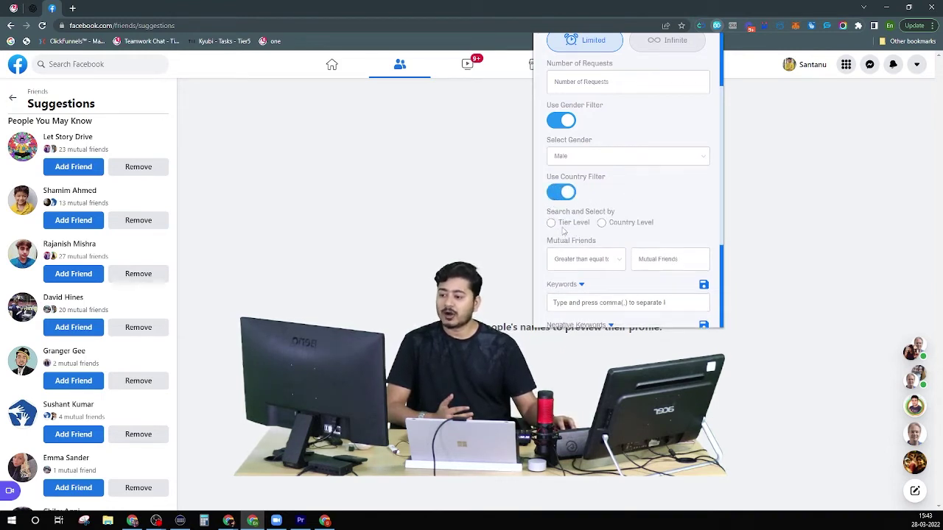
pyautogui.click(551, 222)
pyautogui.click(602, 223)
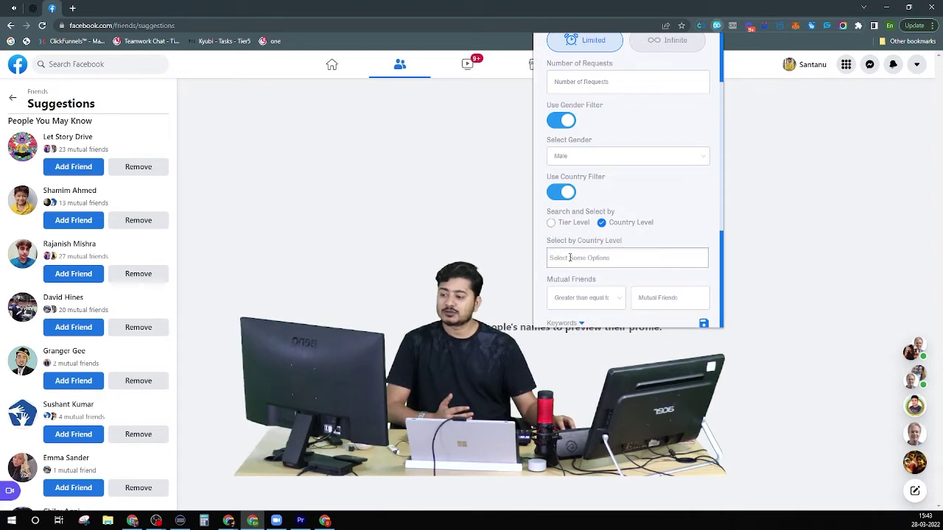
# Open the Select by Country Level list and scroll through the countries.
pyautogui.click(569, 258)
pyautogui.scroll(-5, 575, 302)
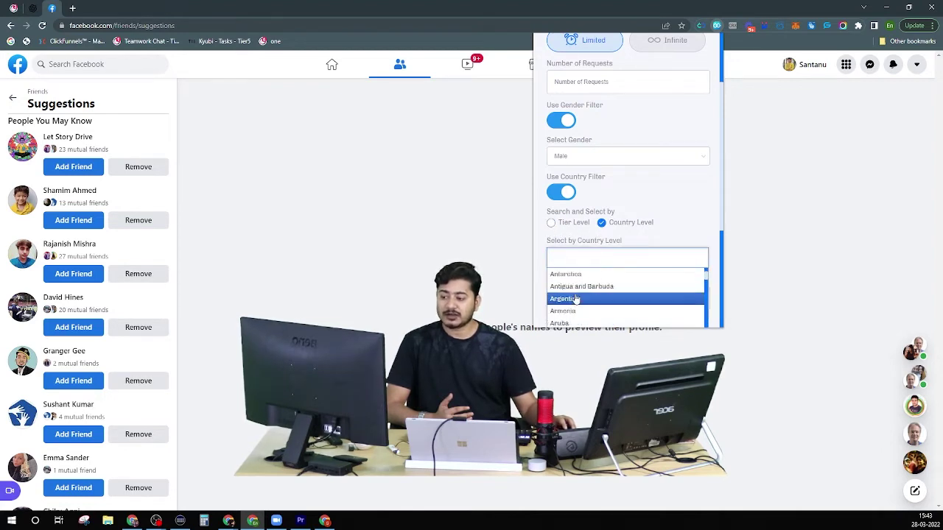
pyautogui.scroll(-10, 577, 308)
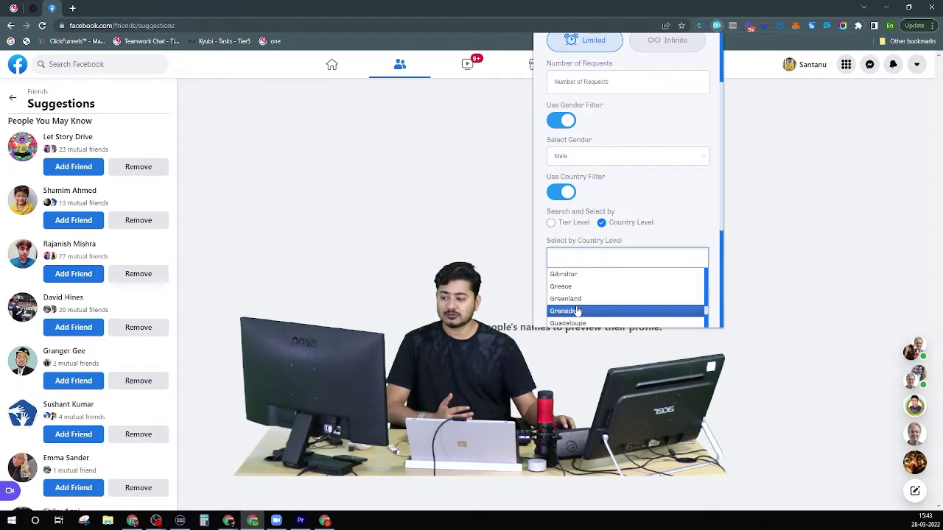
pyautogui.scroll(-10, 577, 311)
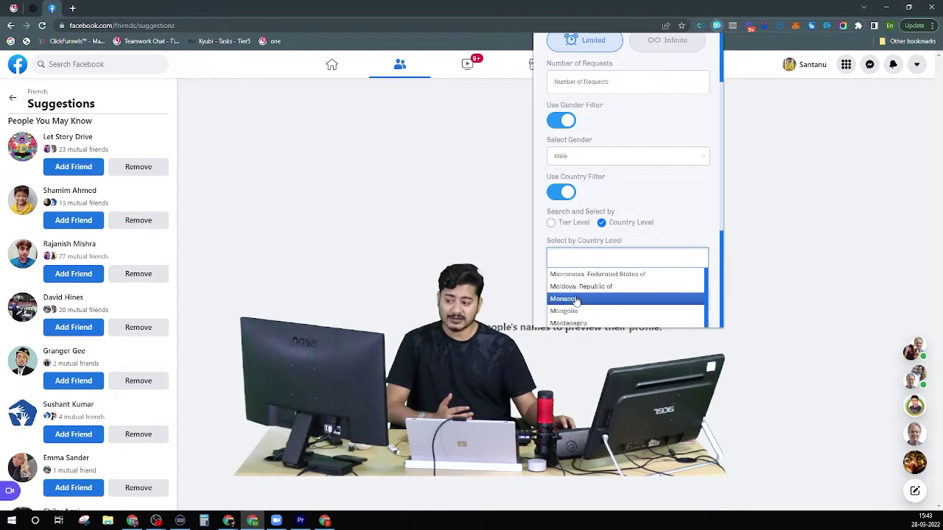
pyautogui.scroll(-10, 576, 309)
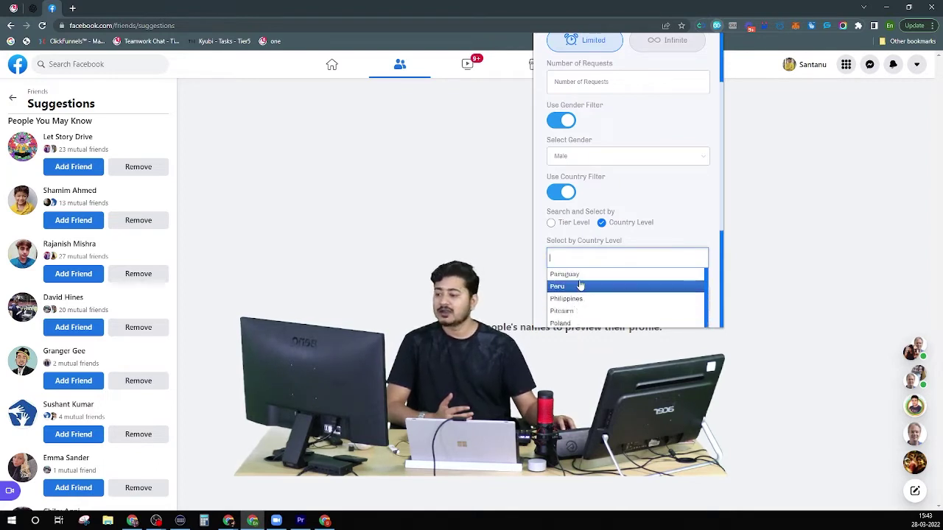
pyautogui.scroll(-8, 579, 302)
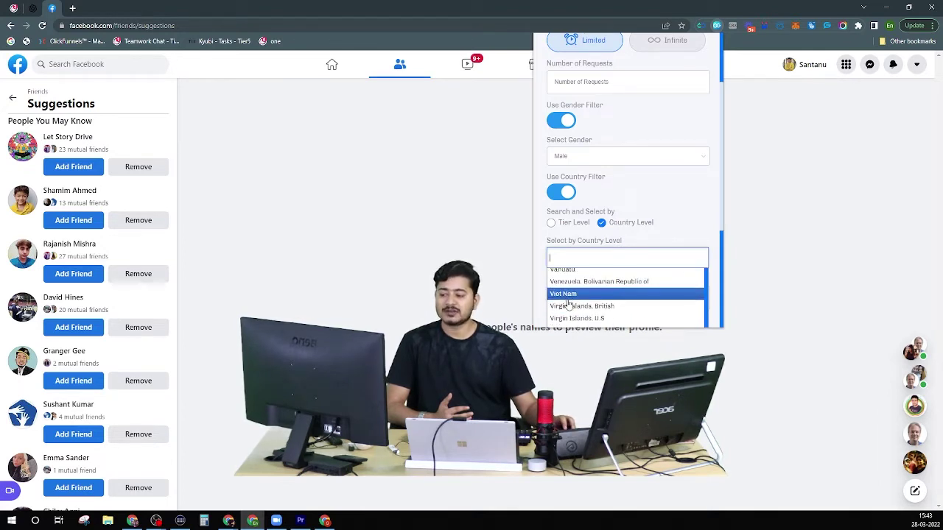
pyautogui.scroll(-1, 566, 305)
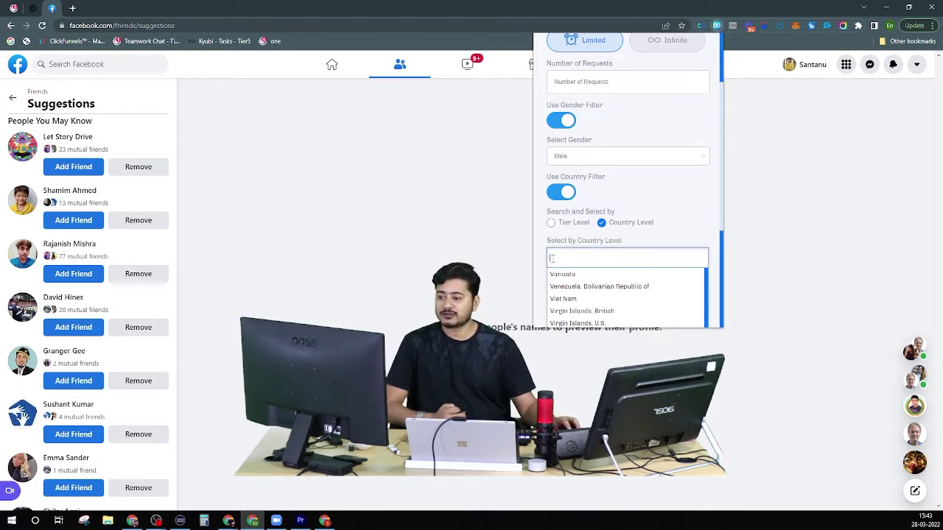
# Change the country filter to Tier Level and show the Tier1, Tier2, Tier3 options.
pyautogui.click(551, 224)
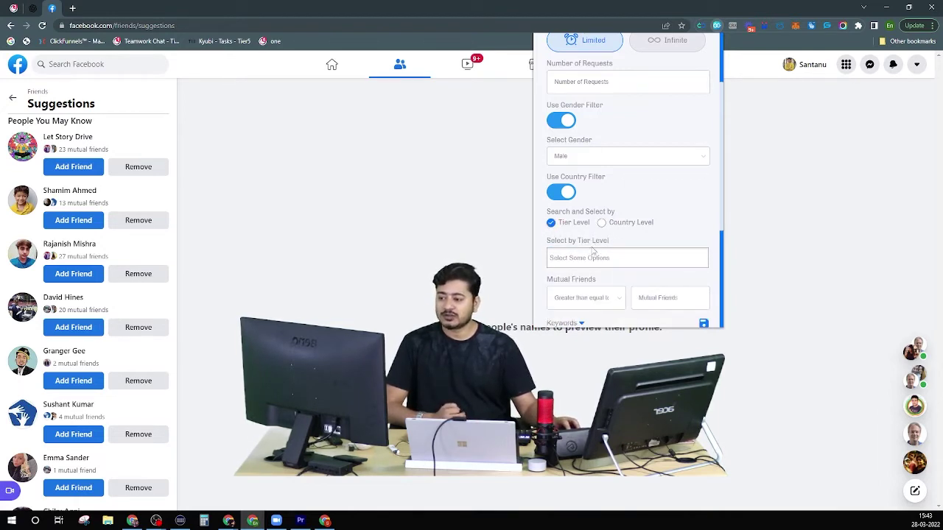
pyautogui.scroll(-2, 589, 232)
pyautogui.scroll(1, 588, 213)
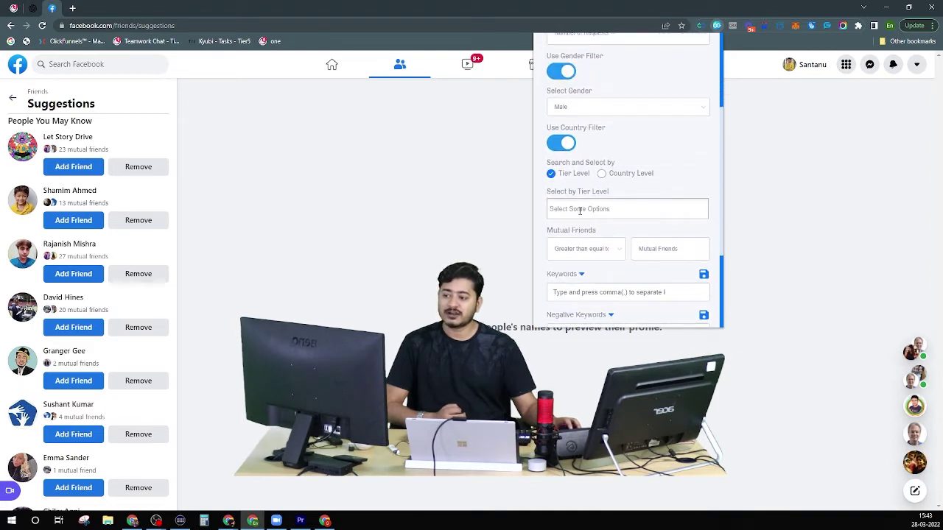
pyautogui.click(585, 211)
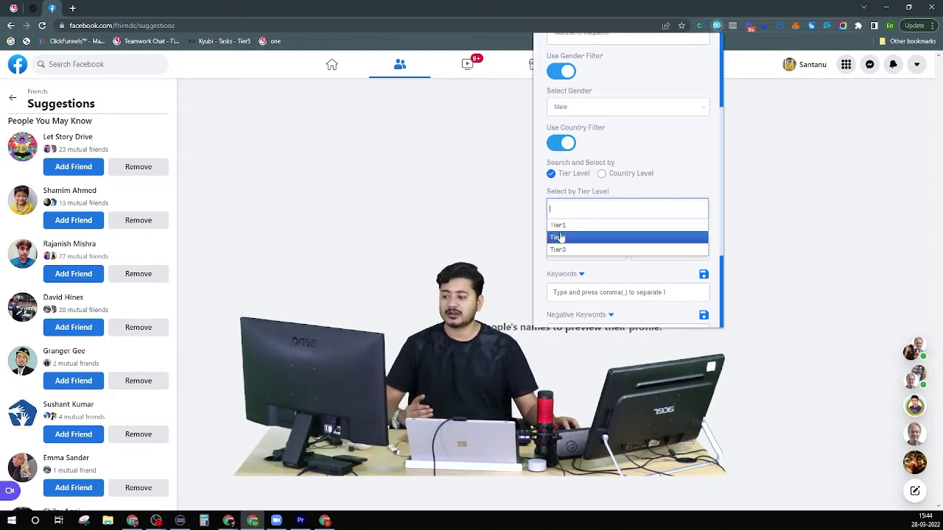
# Return to Country Level and add Aland Islands and Azerbaijan as target countries.
pyautogui.click(602, 175)
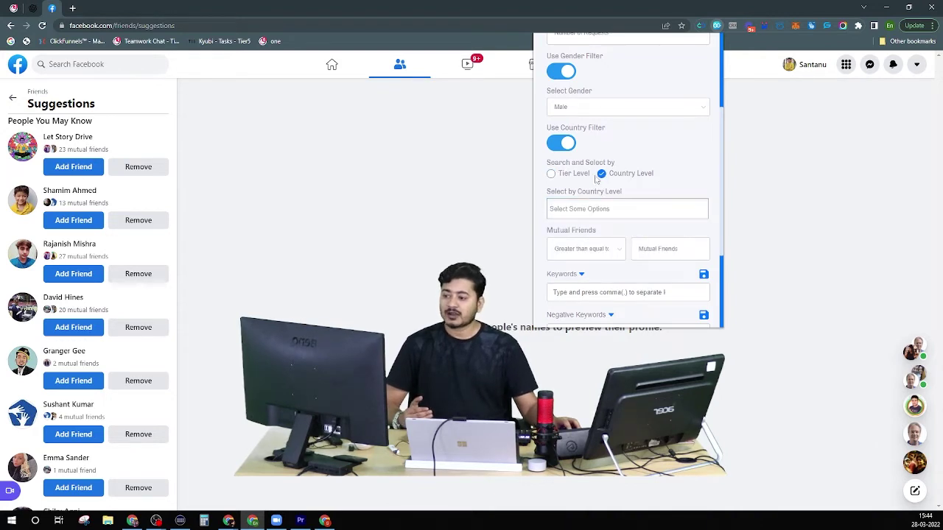
pyautogui.click(587, 206)
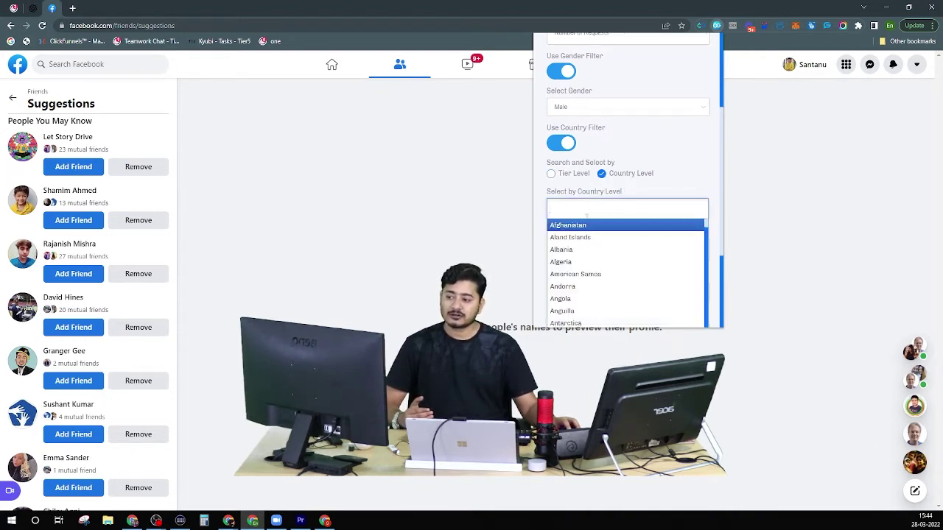
pyautogui.click(582, 237)
pyautogui.click(610, 208)
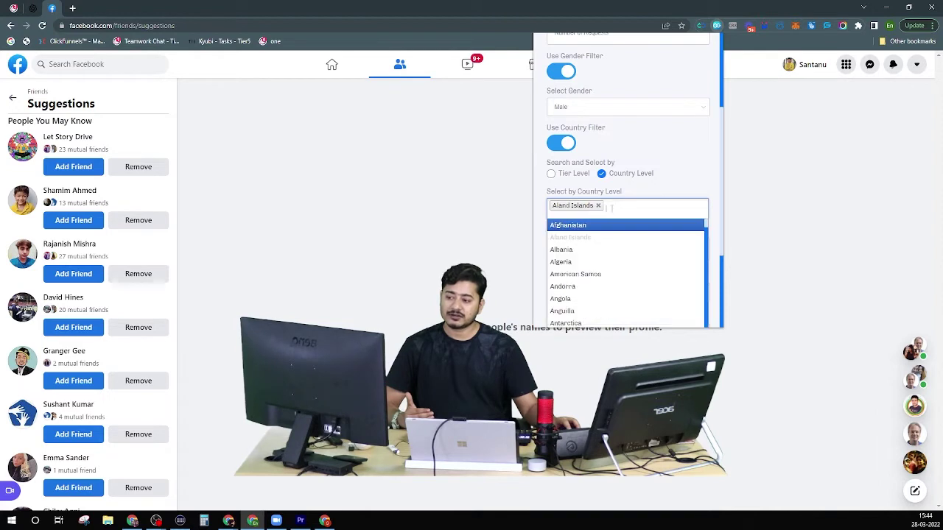
pyautogui.scroll(-4, 571, 266)
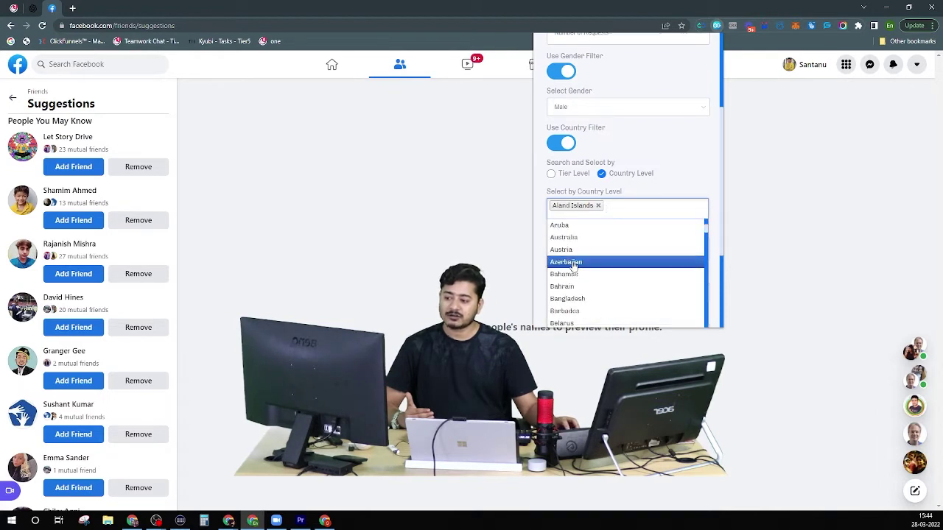
pyautogui.click(574, 264)
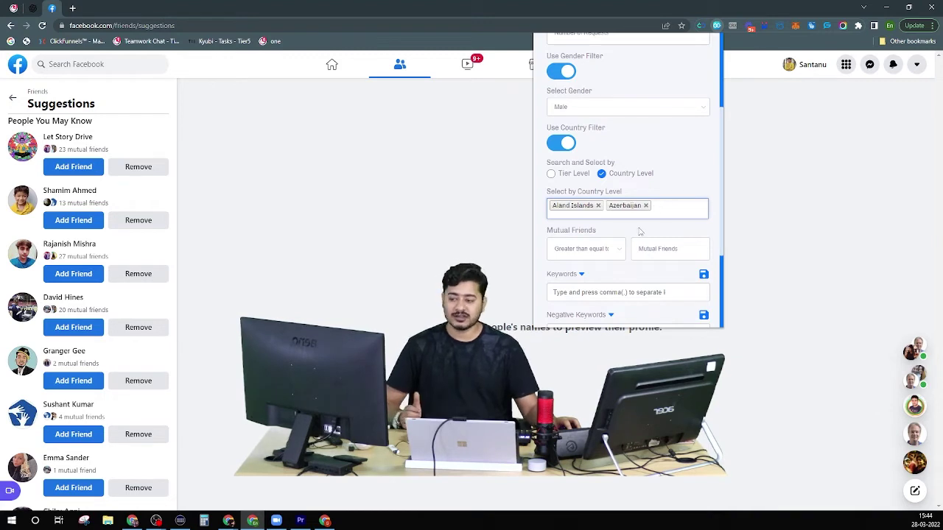
# Remove the Azerbaijan and Aland Islands tags so no country is selected.
pyautogui.click(646, 206)
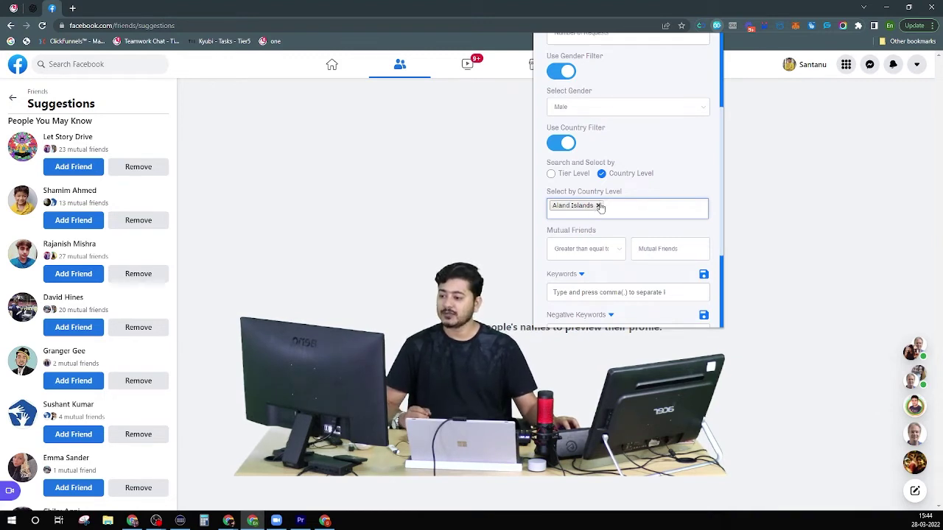
pyautogui.click(599, 206)
pyautogui.scroll(-1, 625, 228)
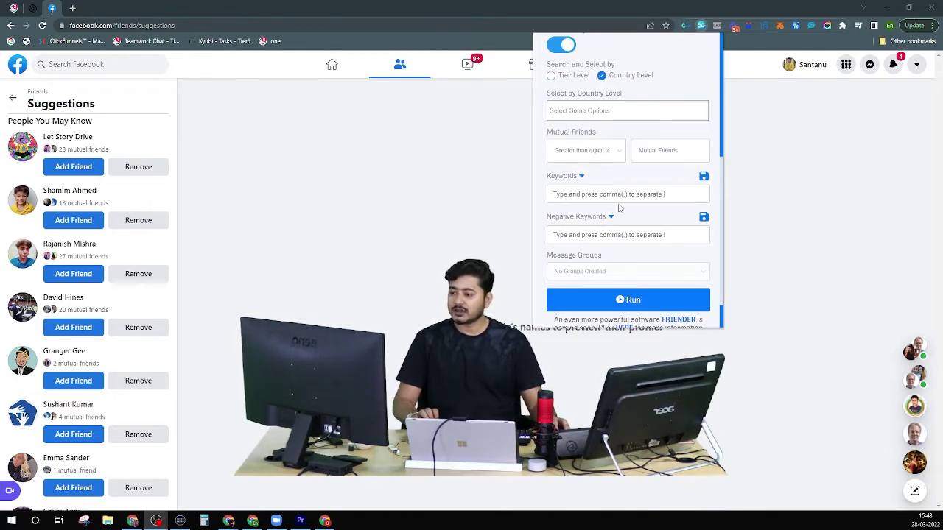
# Enter 3 in the Number of Requests field.
pyautogui.scroll(-1, 638, 216)
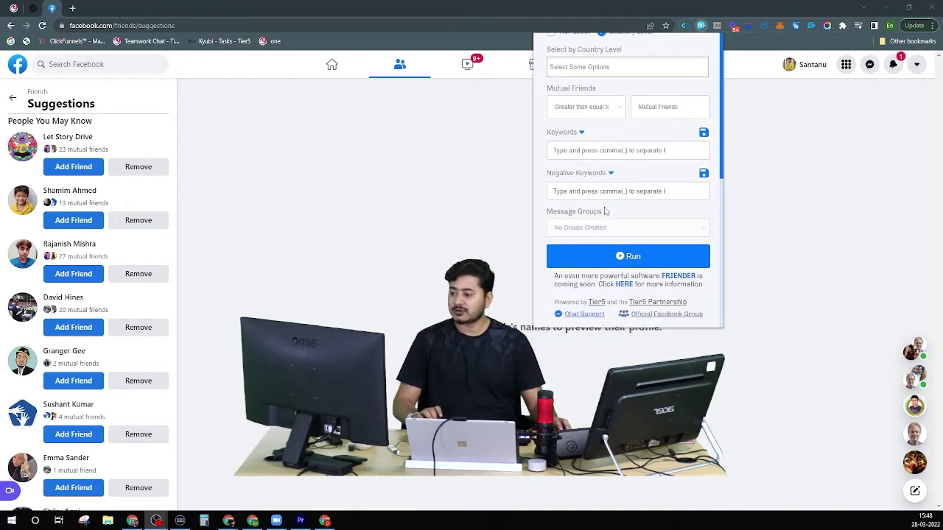
pyautogui.scroll(3, 593, 219)
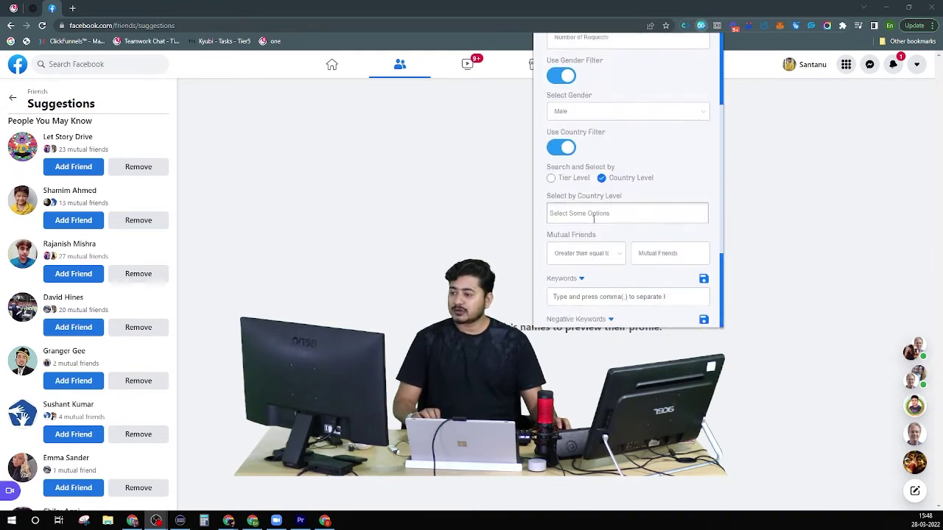
pyautogui.scroll(-3, 578, 230)
pyautogui.scroll(10, 594, 233)
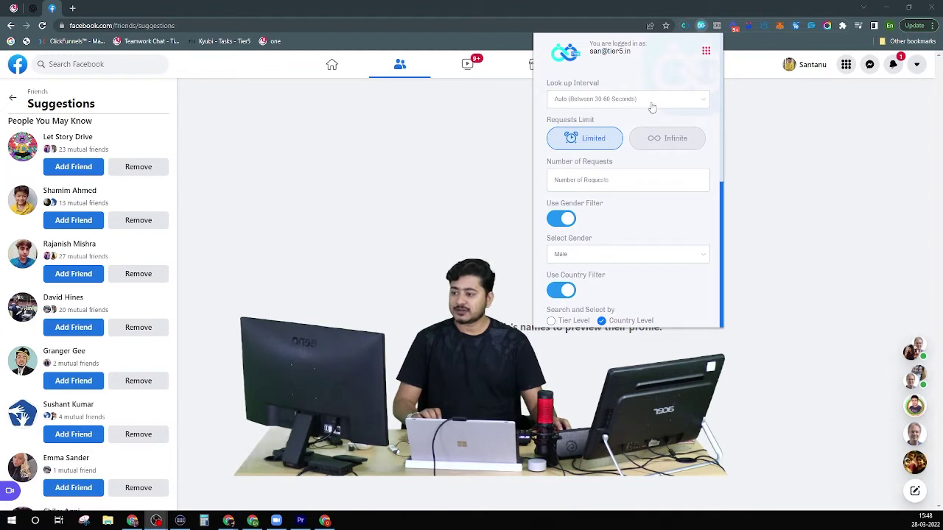
pyautogui.scroll(-1, 626, 117)
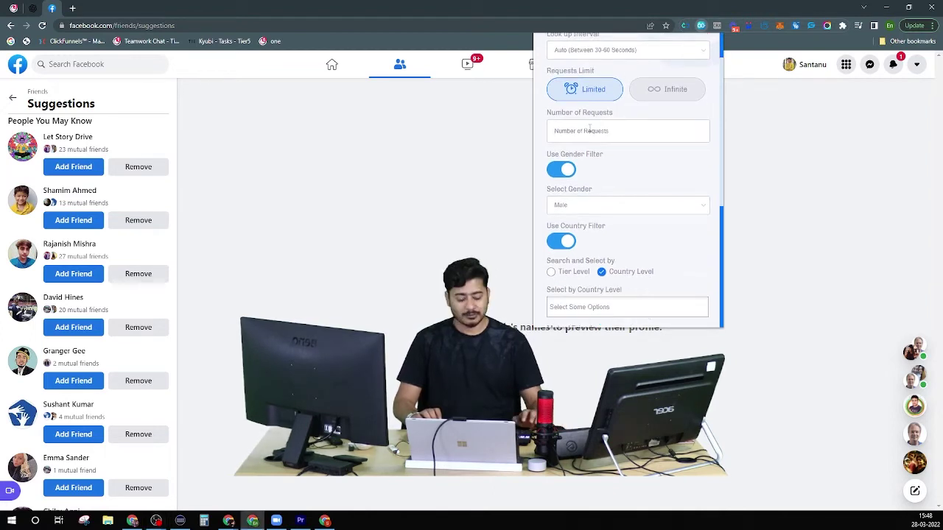
pyautogui.write('3')
# Turn off the gender and country filters and close the extension panel.
pyautogui.scroll(-3, 610, 138)
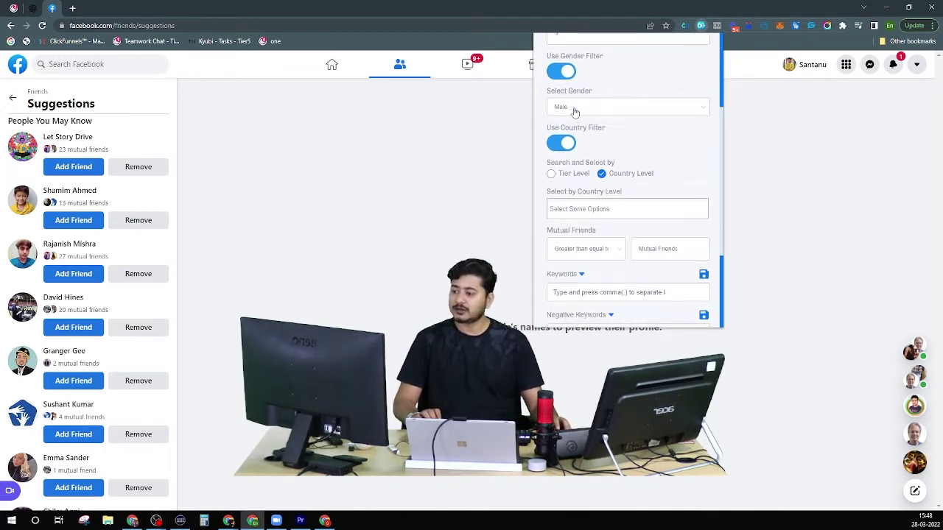
pyautogui.scroll(2, 589, 132)
pyautogui.click(565, 120)
pyautogui.click(564, 155)
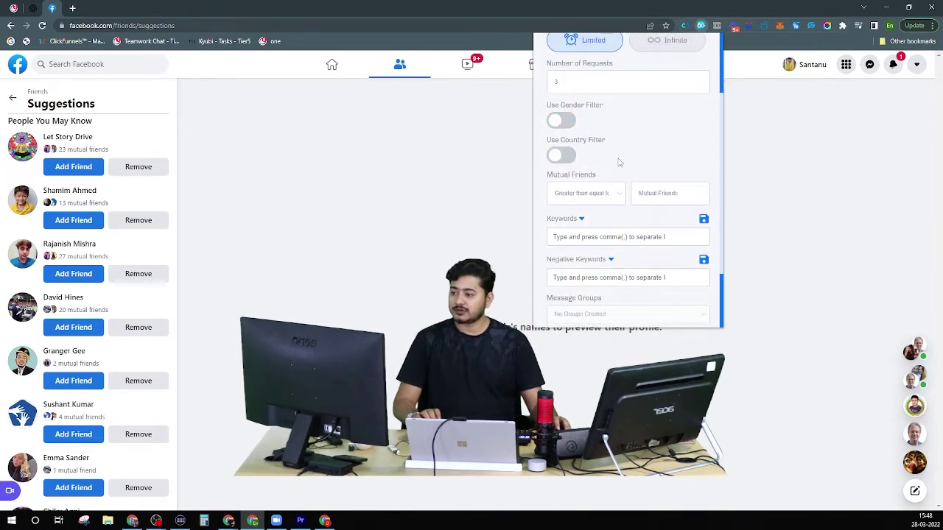
pyautogui.scroll(-1, 619, 176)
pyautogui.scroll(-1, 619, 184)
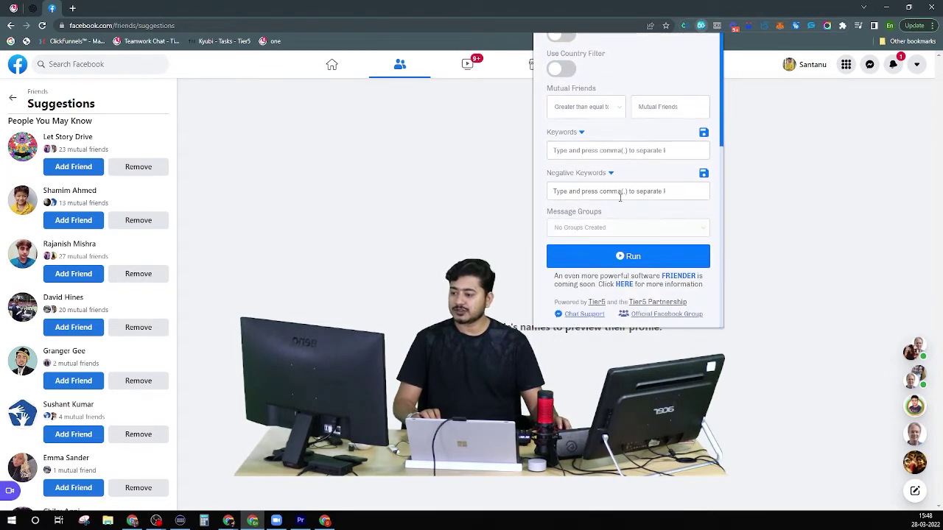
pyautogui.scroll(5, 619, 200)
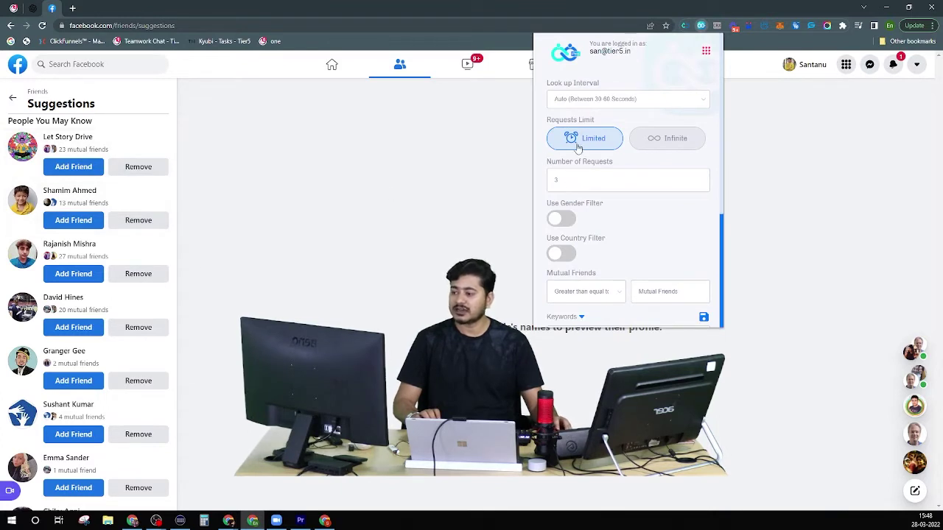
pyautogui.click(479, 112)
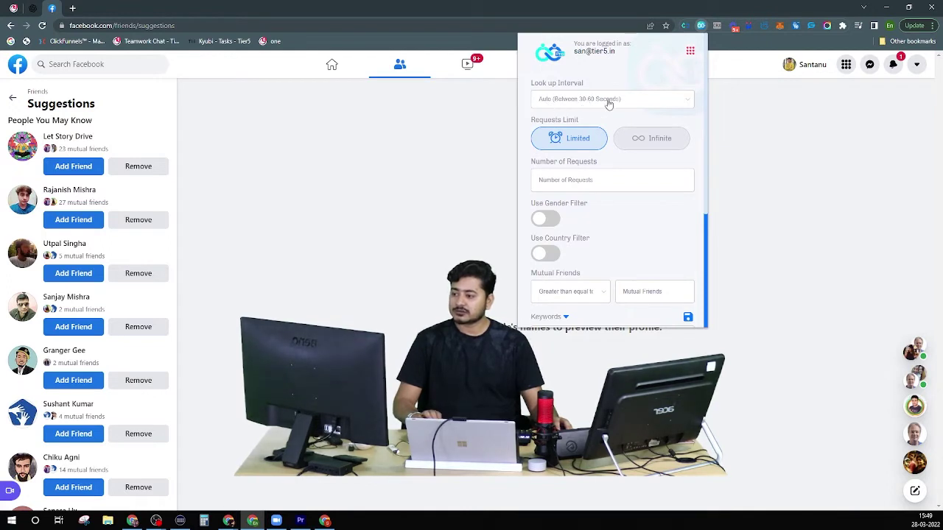
# Set Number of Requests to 3, toggling the gender filter on and back off.
pyautogui.click(565, 177)
pyautogui.write('3')
pyautogui.click(628, 212)
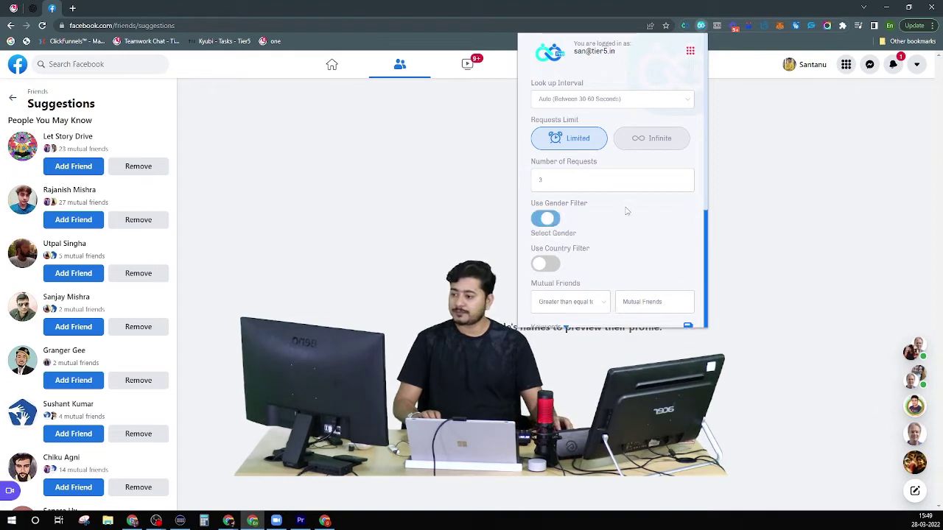
pyautogui.scroll(-2, 592, 185)
pyautogui.click(547, 74)
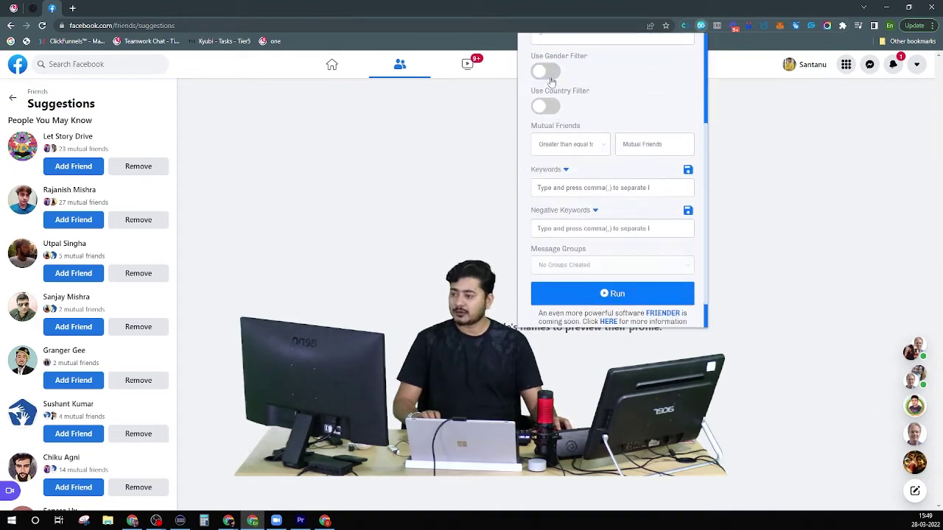
pyautogui.scroll(-1, 615, 122)
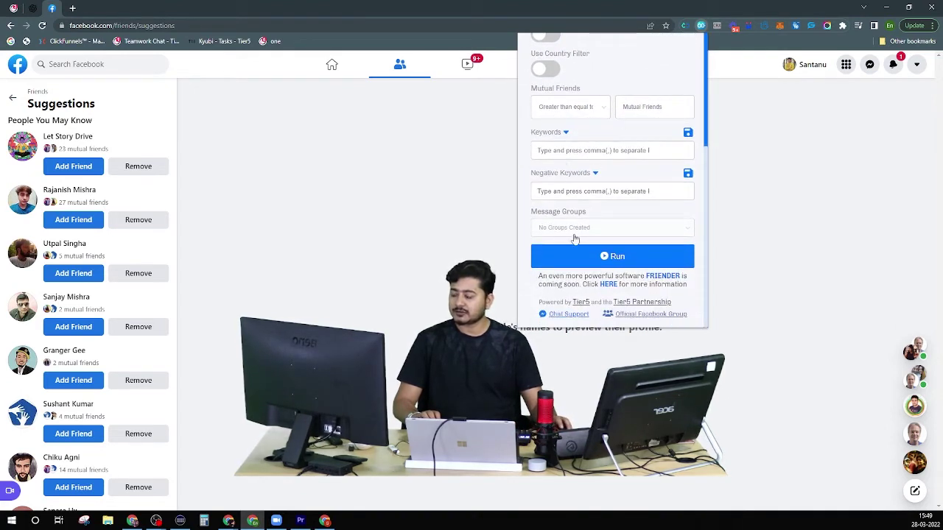
pyautogui.moveTo(62, 153)
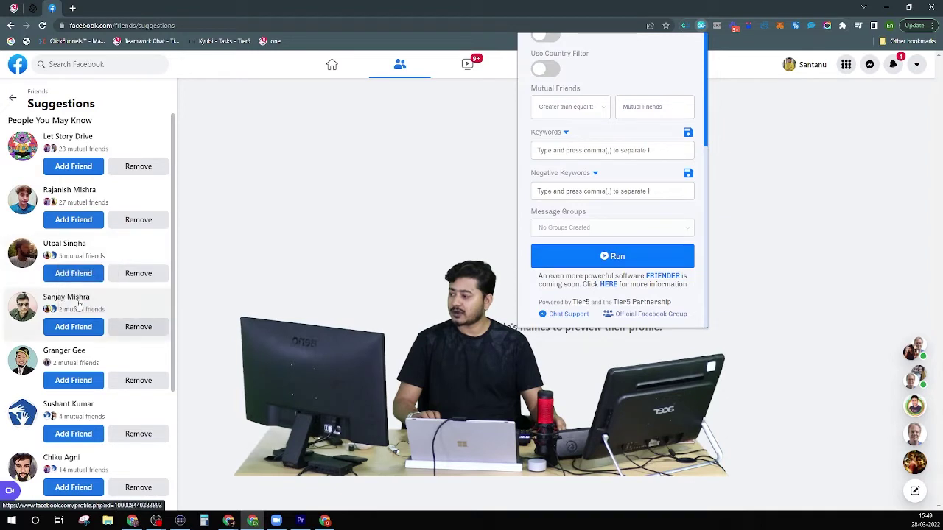
pyautogui.scroll(2, 578, 203)
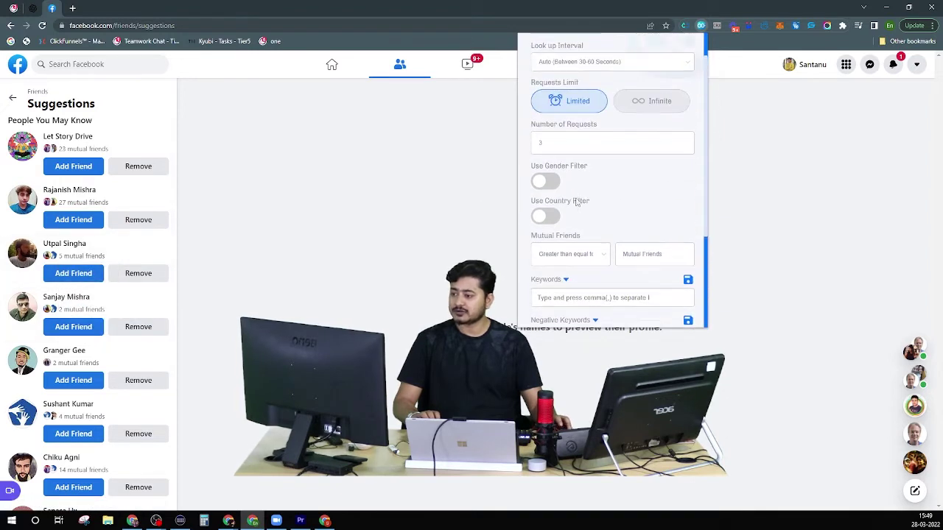
pyautogui.scroll(-1, 577, 204)
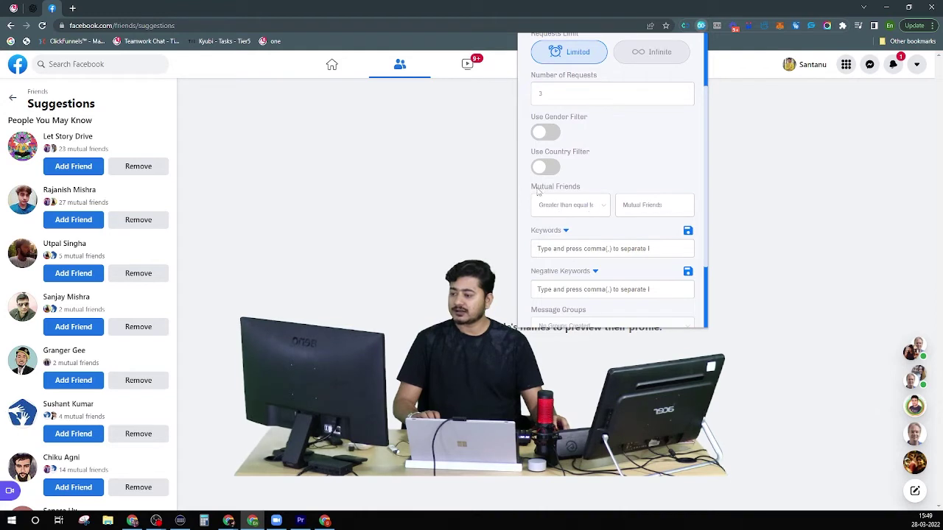
# Keep Mutual Friends at 'Greater than equal to' and enter 2 as the count.
pyautogui.click(600, 211)
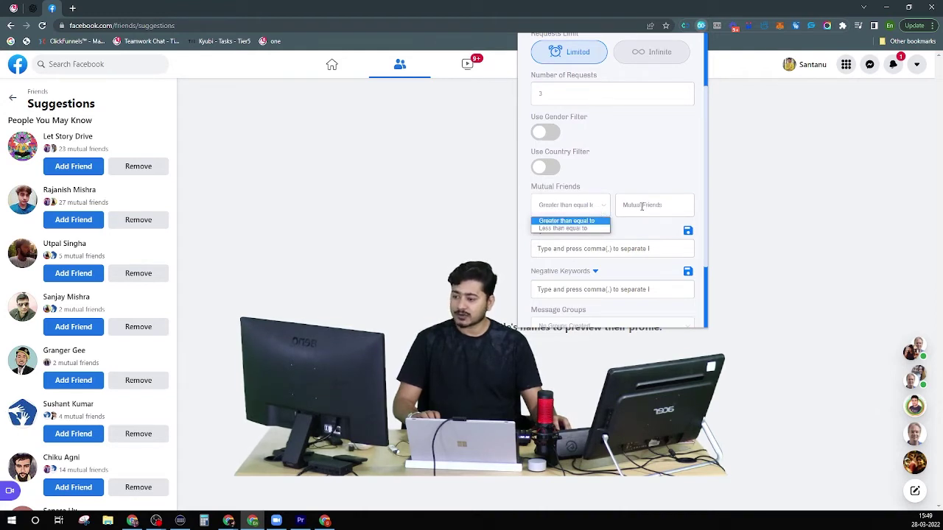
pyautogui.click(673, 211)
pyautogui.click(590, 208)
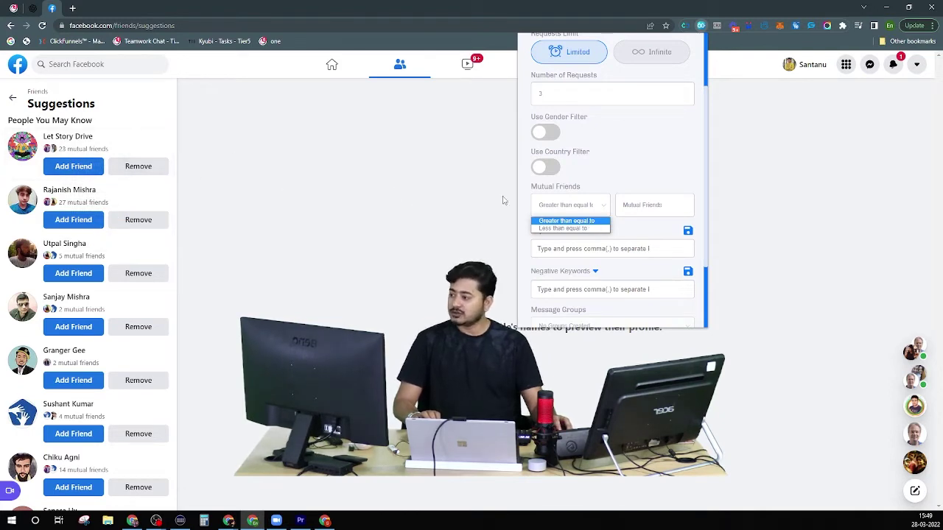
pyautogui.click(646, 203)
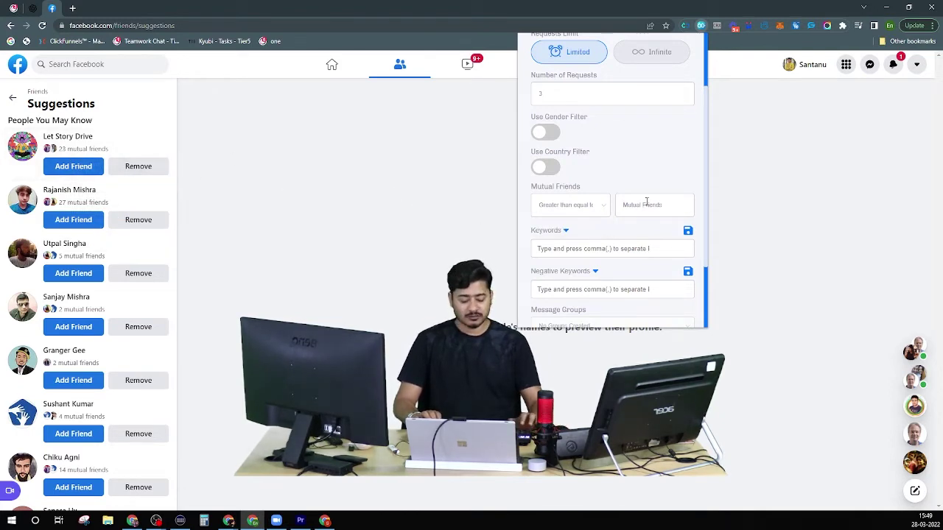
pyautogui.write('23')
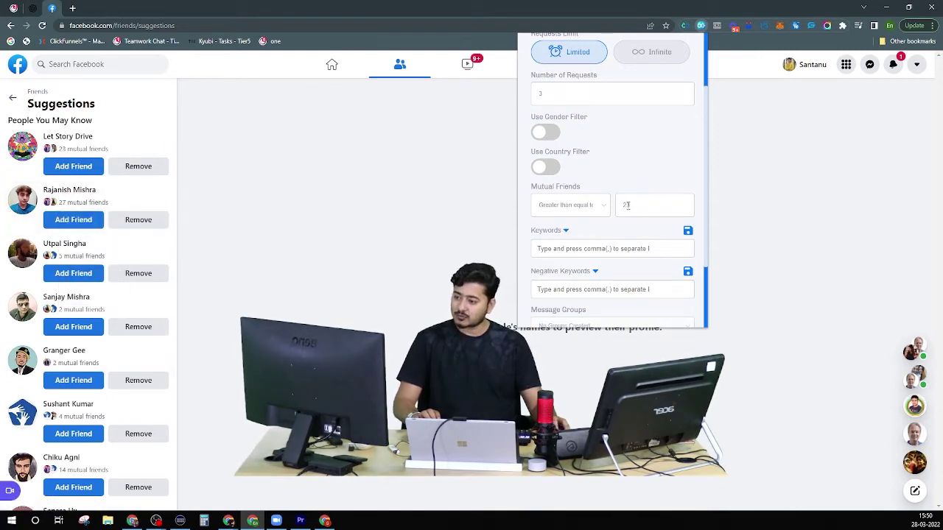
pyautogui.moveTo(76, 205)
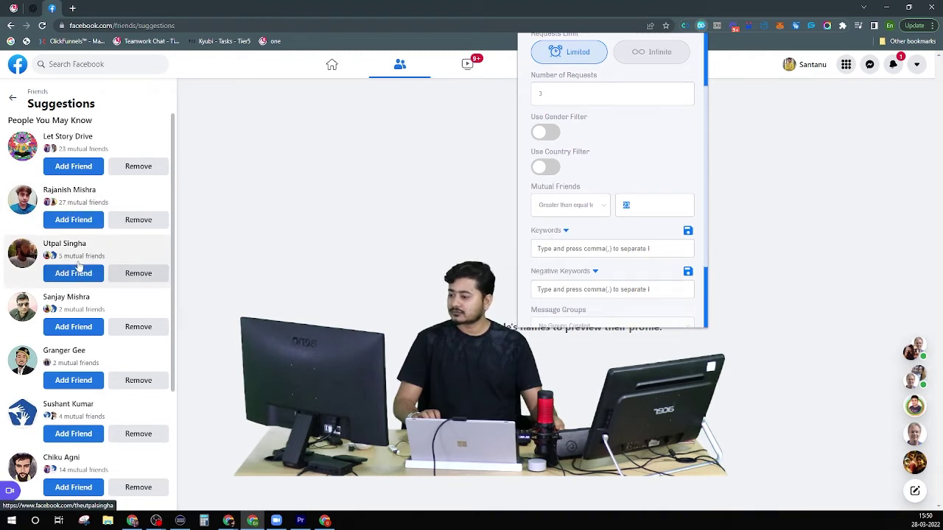
pyautogui.moveTo(81, 258)
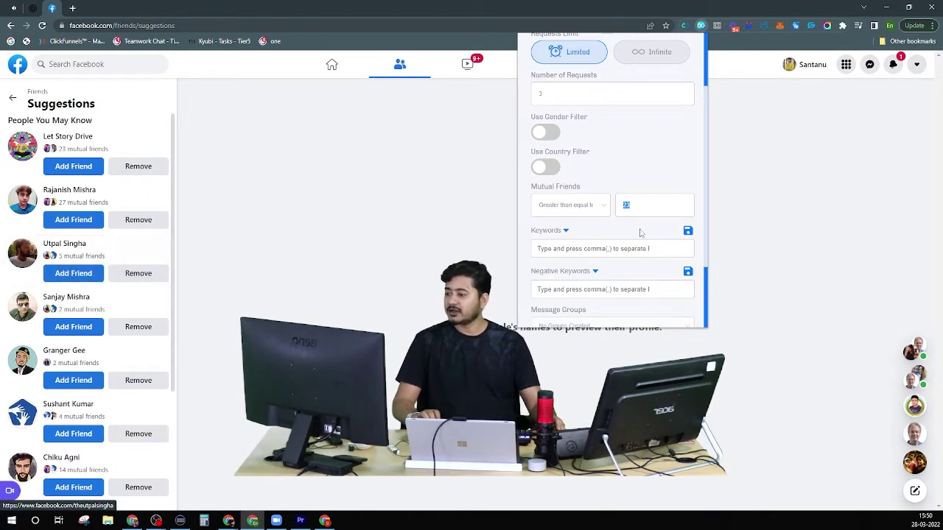
# Change the Mutual Friends comparison to 'Less than equal to'.
pyautogui.scroll(-2, 96, 274)
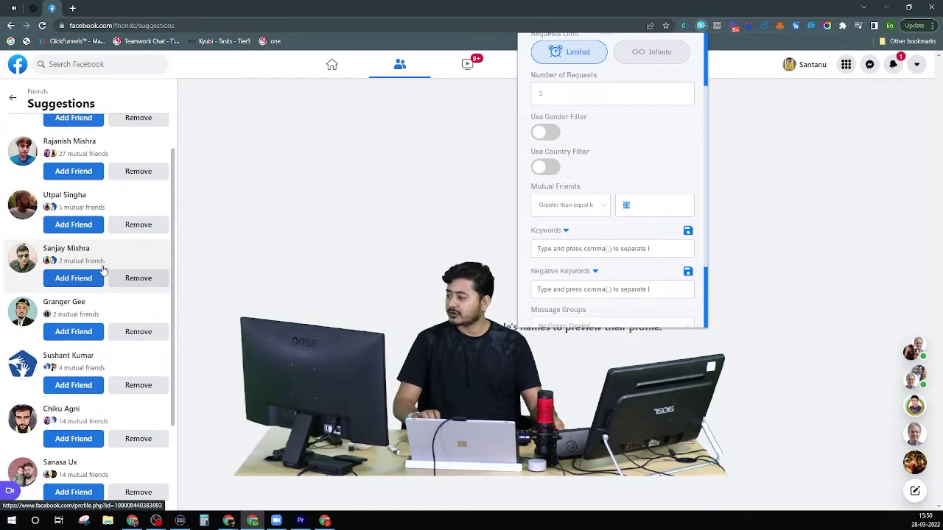
pyautogui.scroll(-3, 96, 293)
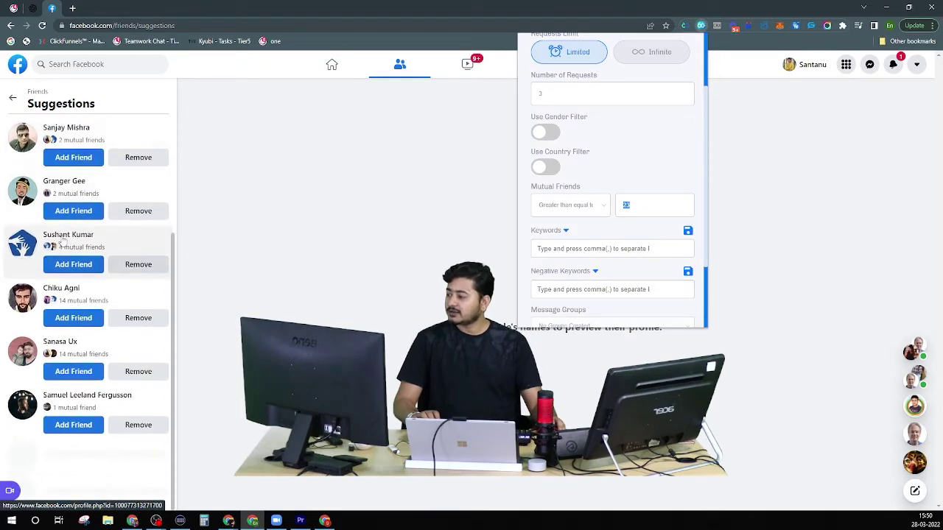
pyautogui.scroll(5, 96, 294)
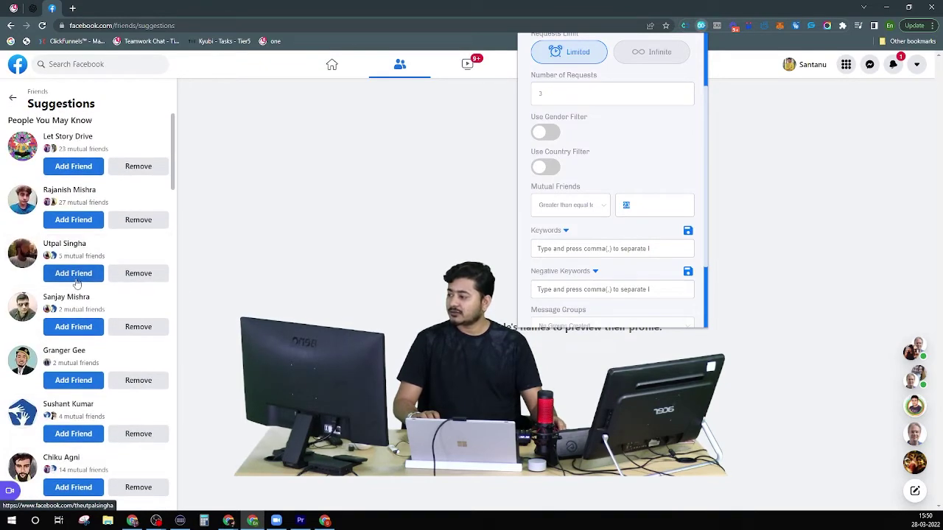
pyautogui.click(590, 210)
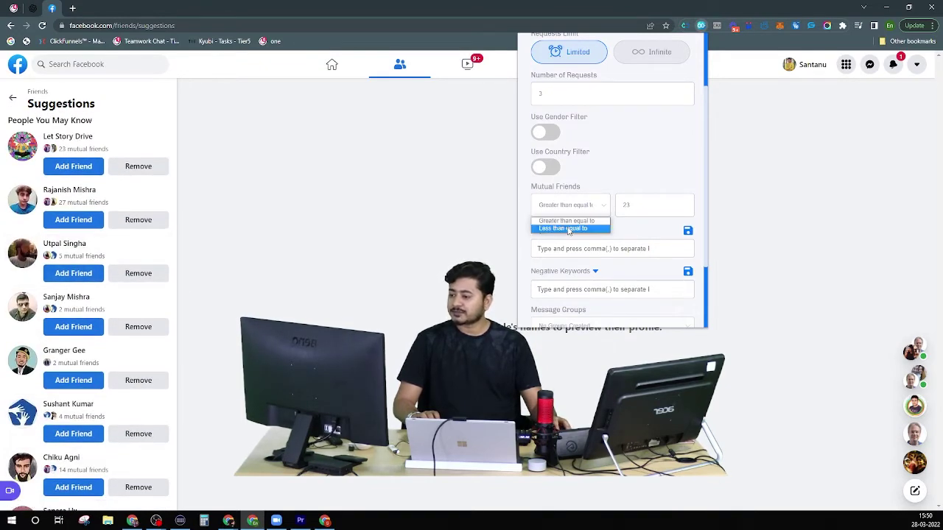
pyautogui.click(608, 225)
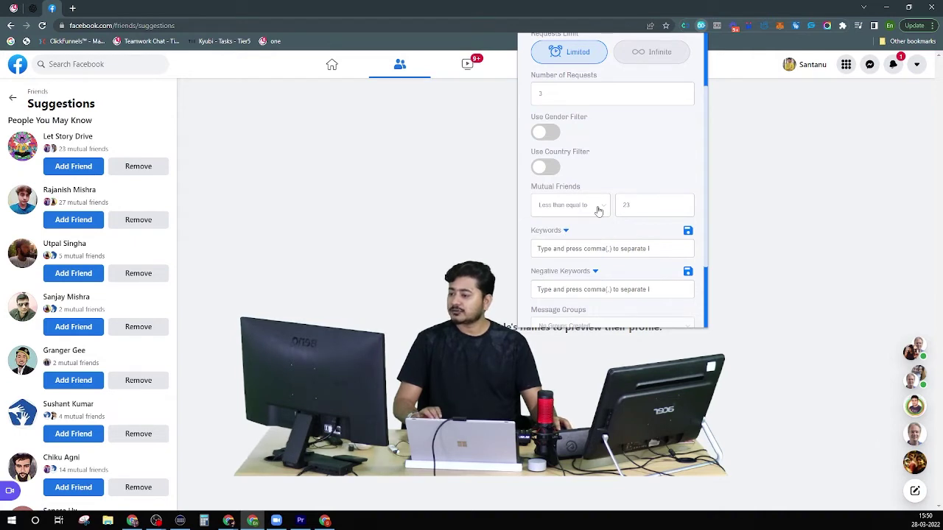
# Select and delete the existing 23 in the Mutual Friends count.
pyautogui.click(599, 211)
pyautogui.click(640, 205)
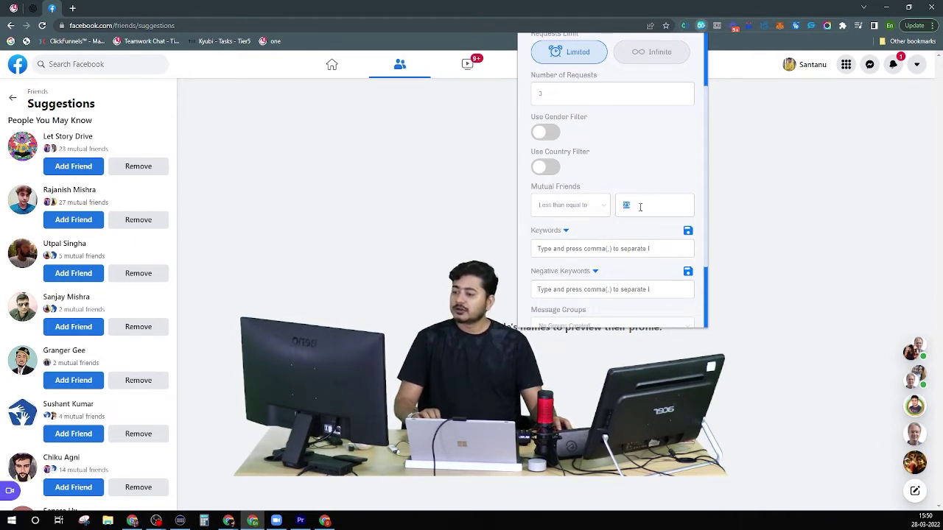
pyautogui.moveTo(640, 204); pyautogui.dragTo(590, 210)
pyautogui.press('BackSpace')
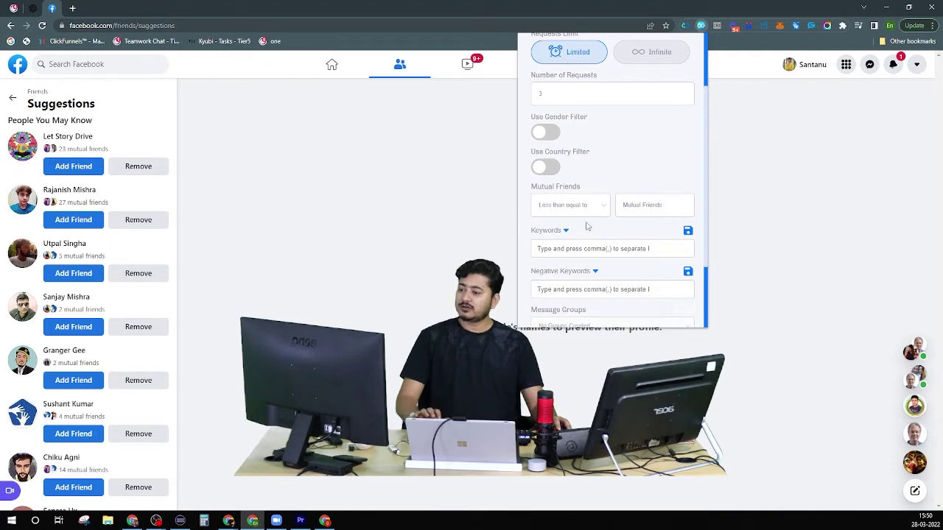
pyautogui.scroll(3, 615, 225)
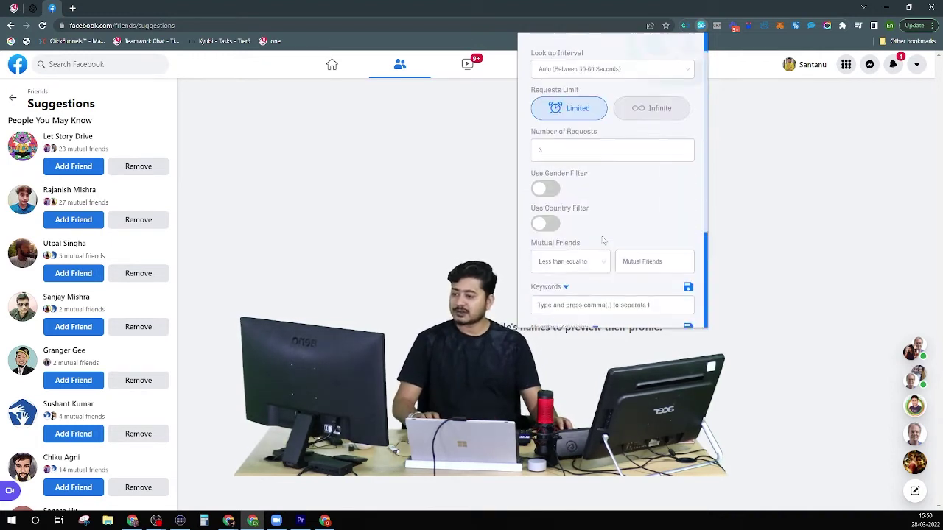
pyautogui.scroll(-5, 575, 196)
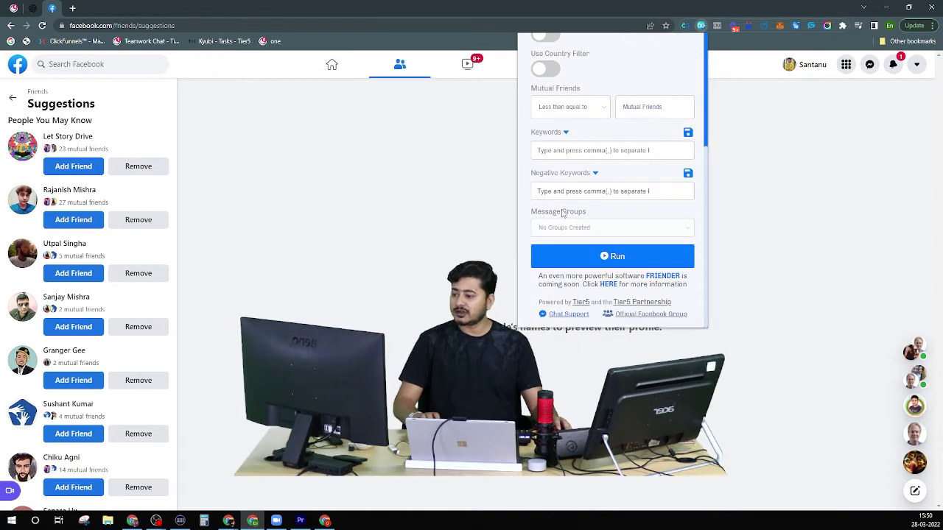
# Run Friend Connector Pro on the Suggestions list, then close a stray new tab.
pyautogui.click(581, 253)
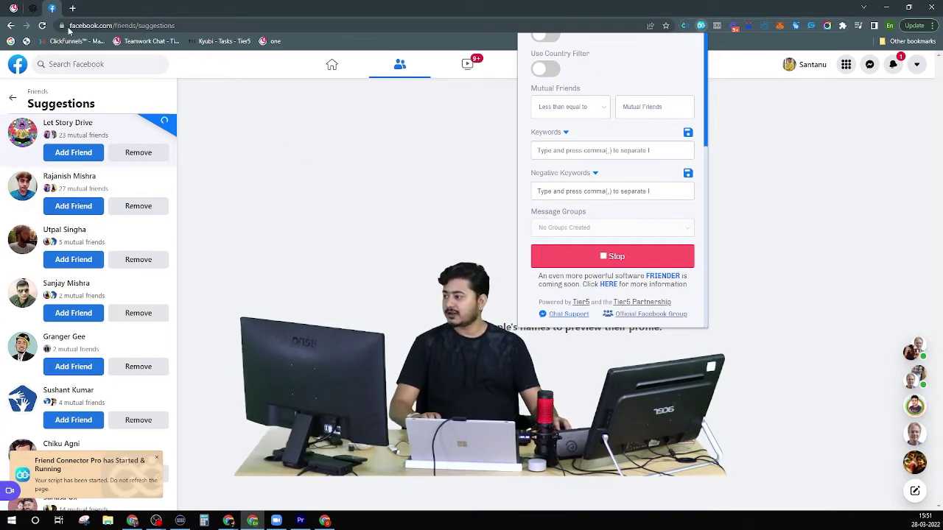
pyautogui.hotkey('ctrl', 't')
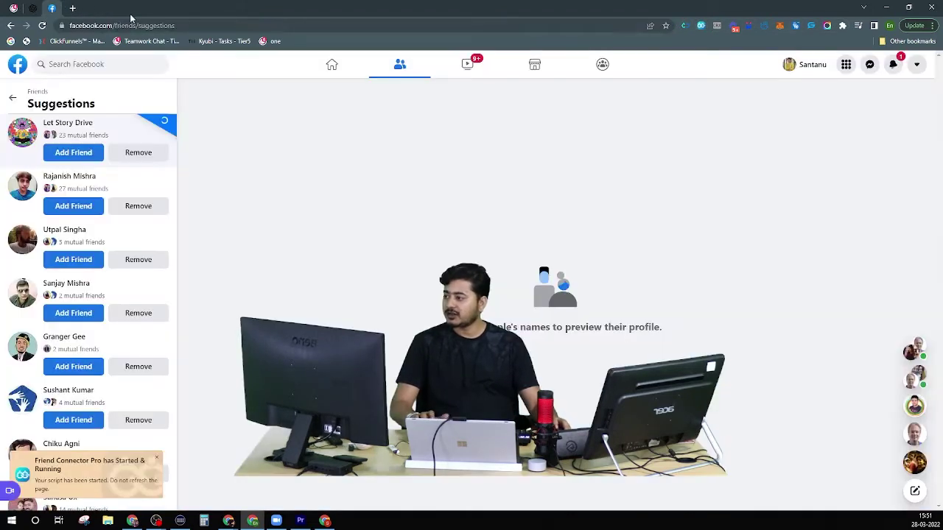
pyautogui.click(171, 8)
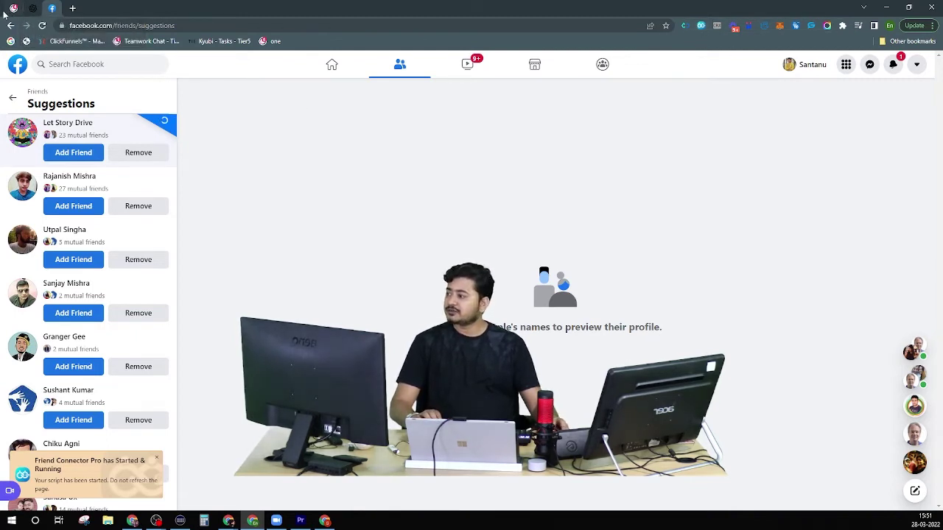
# Load the Facebook home feed in a new browser tab.
pyautogui.click(72, 8)
pyautogui.click(107, 24)
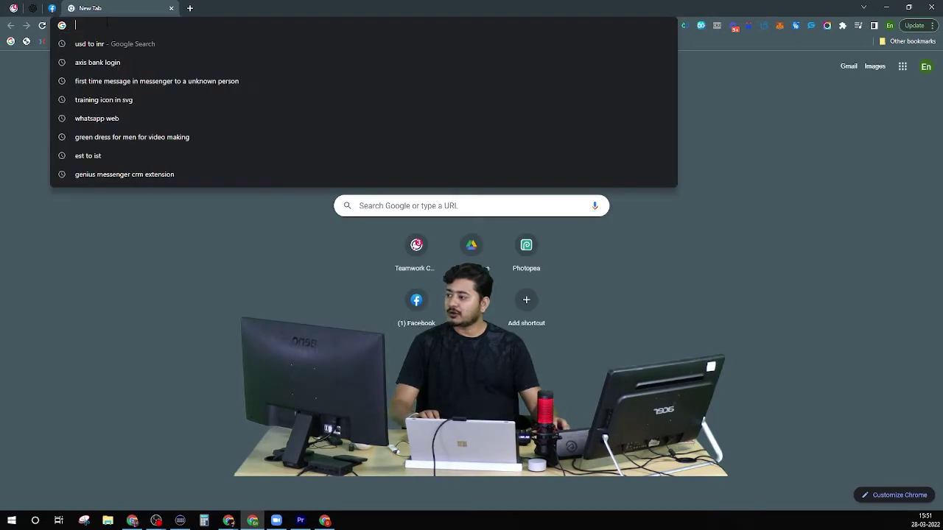
pyautogui.write('facebook.com')
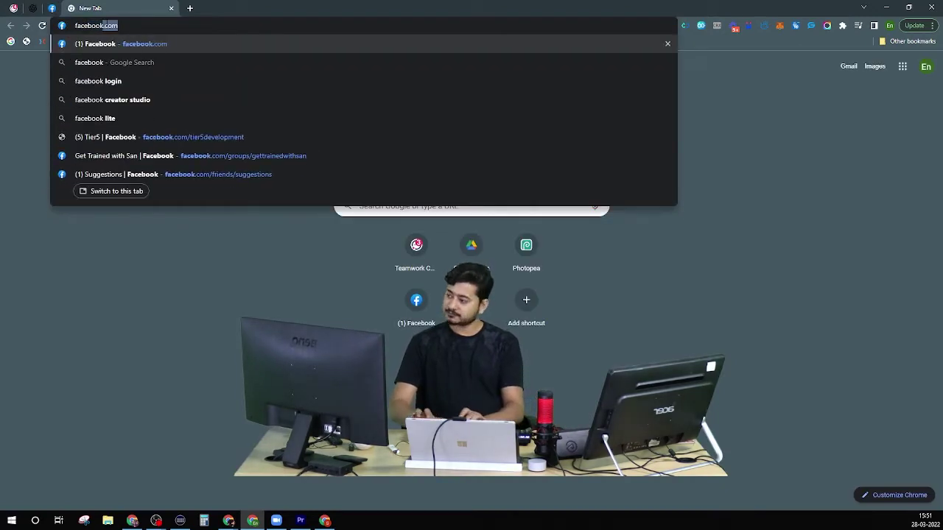
pyautogui.press('Return')
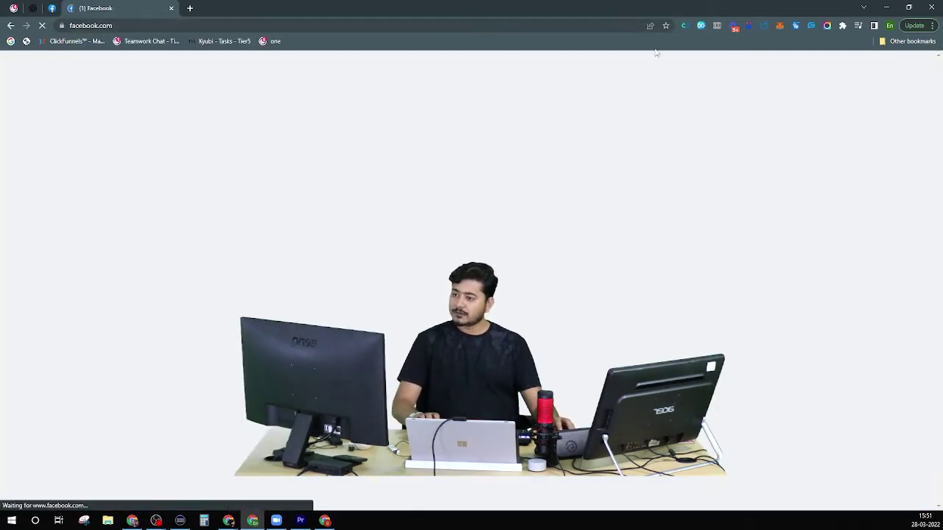
# Open the Friend Connector Pro popup and its account menu.
pyautogui.click(685, 25)
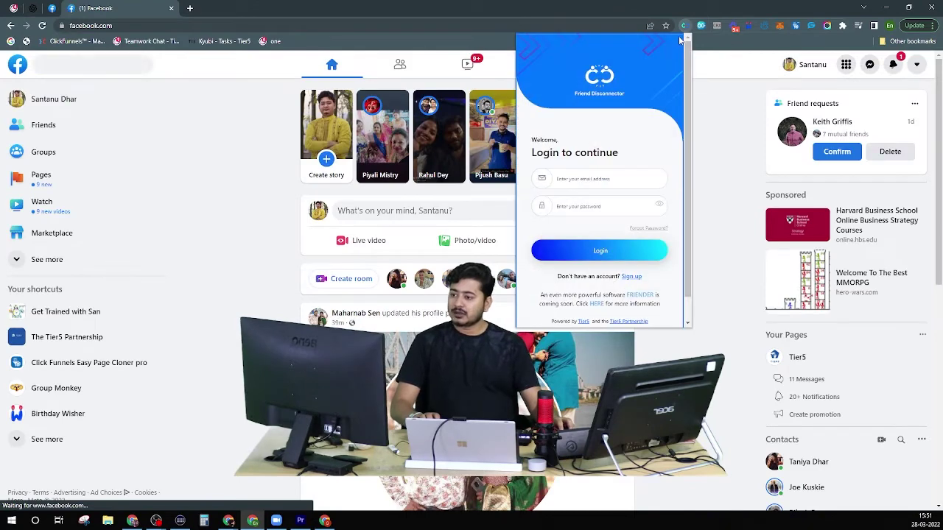
pyautogui.click(703, 26)
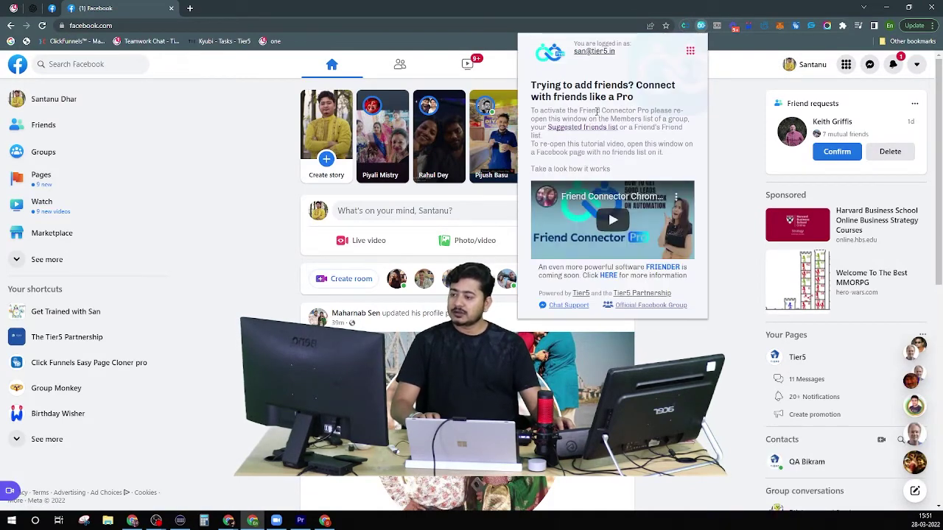
pyautogui.click(689, 51)
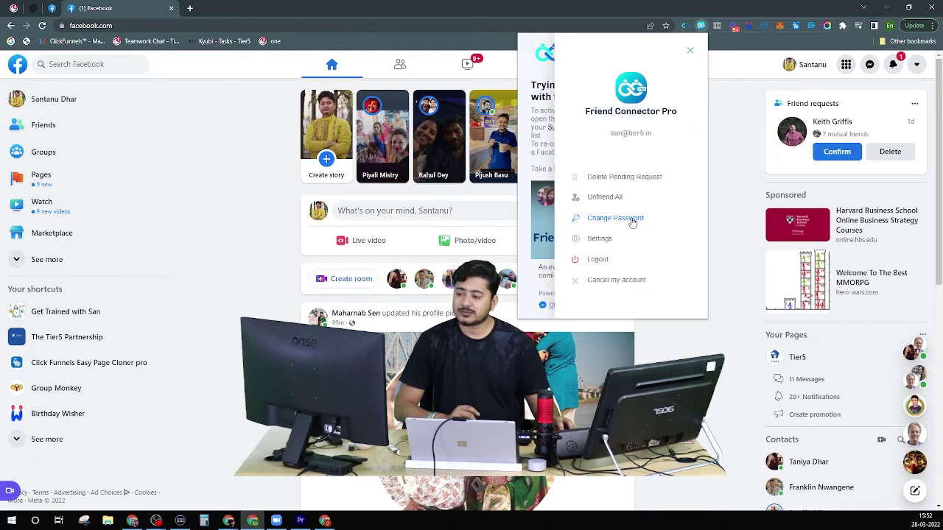
# View the extension's Change Password form, its Old and Confirm Password fields, then reopen the account menu.
pyautogui.click(633, 223)
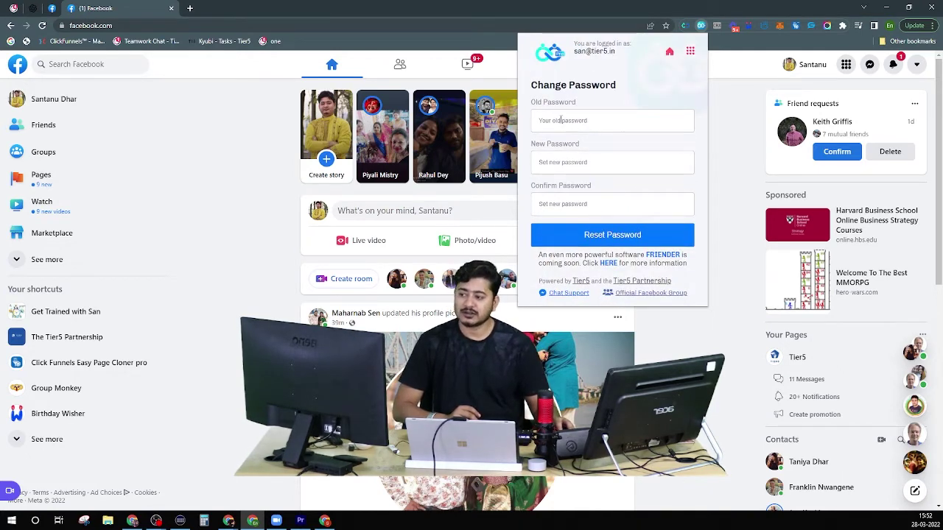
pyautogui.click(597, 123)
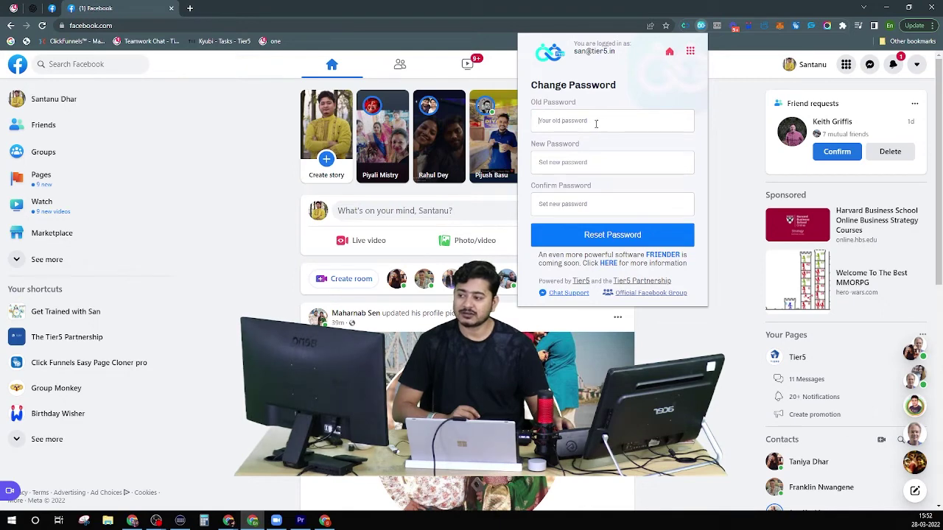
pyautogui.click(584, 203)
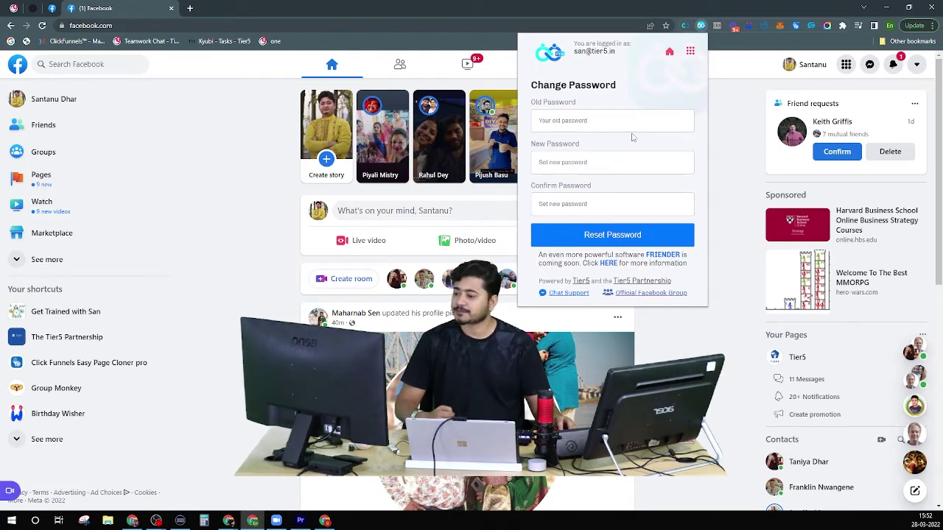
pyautogui.click(690, 51)
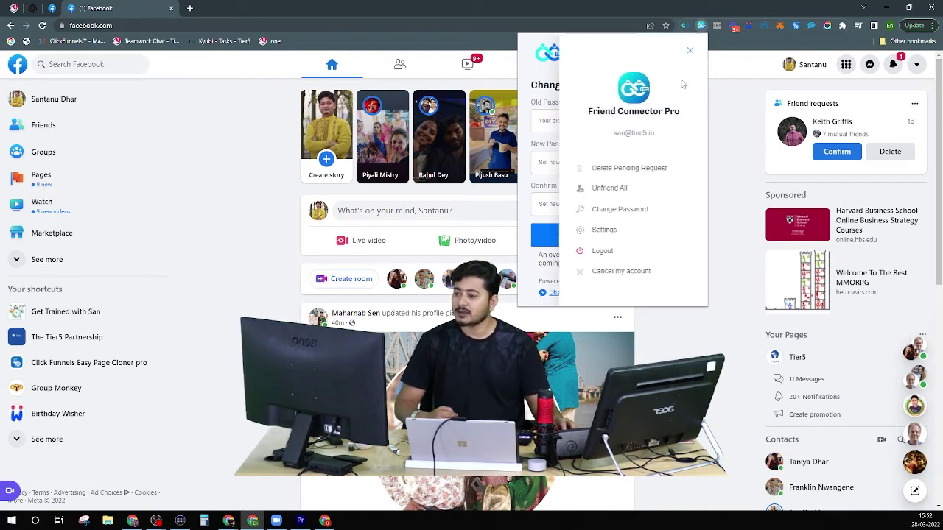
# Review the extension's Settings page for friend-request messages, then close the popup.
pyautogui.click(601, 231)
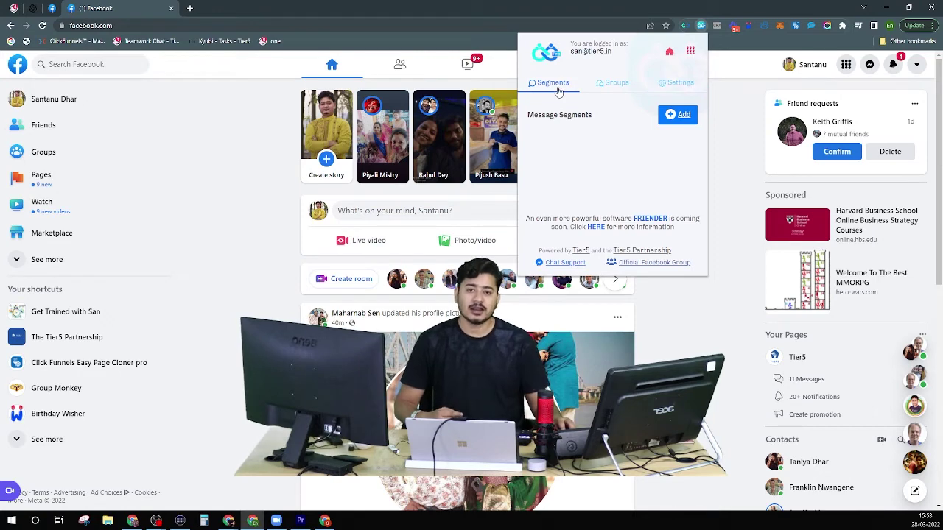
pyautogui.click(677, 87)
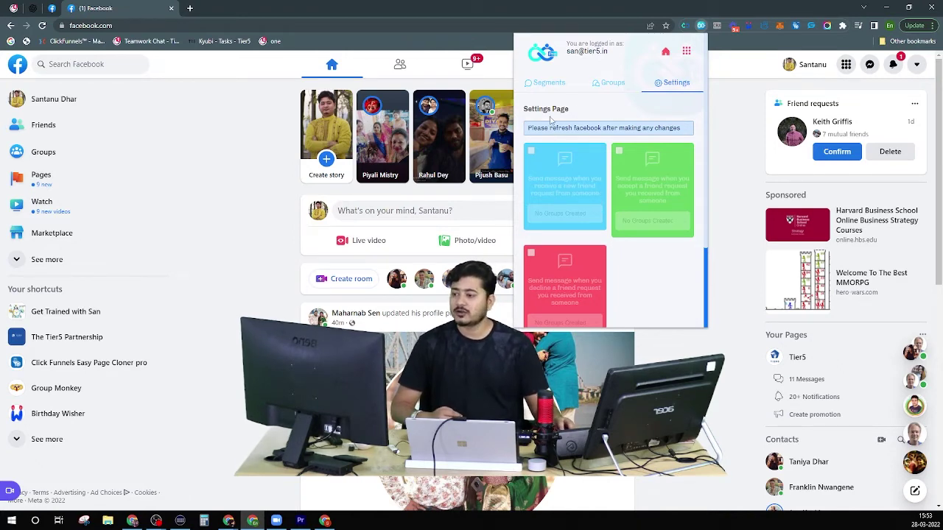
pyautogui.click(686, 51)
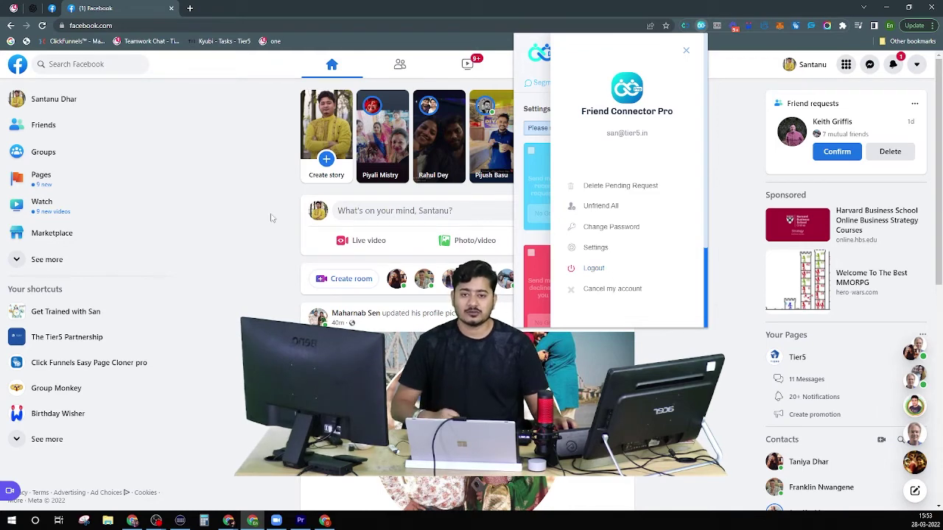
pyautogui.click(339, 39)
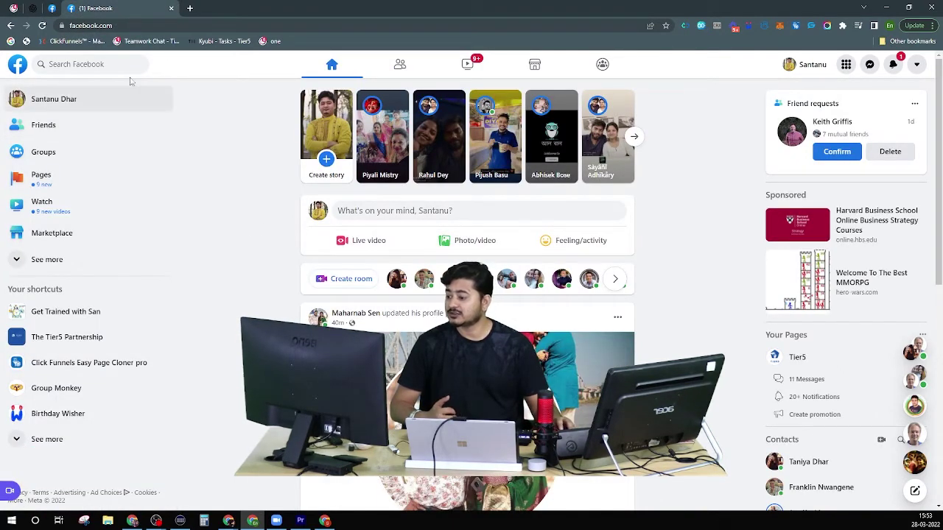
pyautogui.scroll(1, 103, 243)
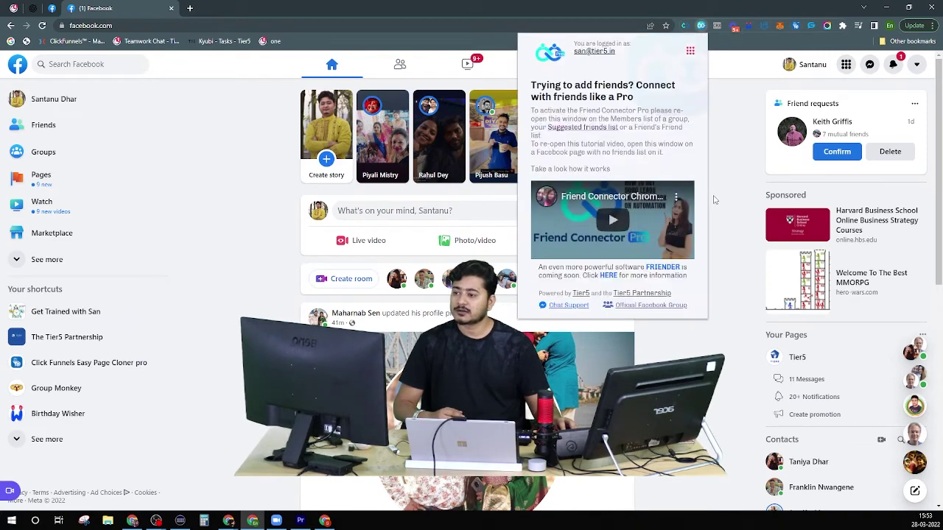
pyautogui.click(690, 52)
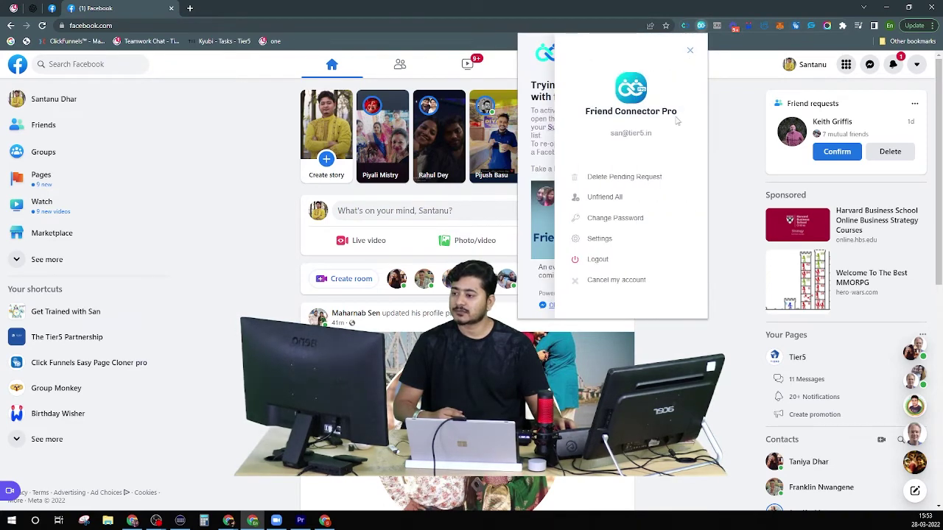
pyautogui.click(689, 51)
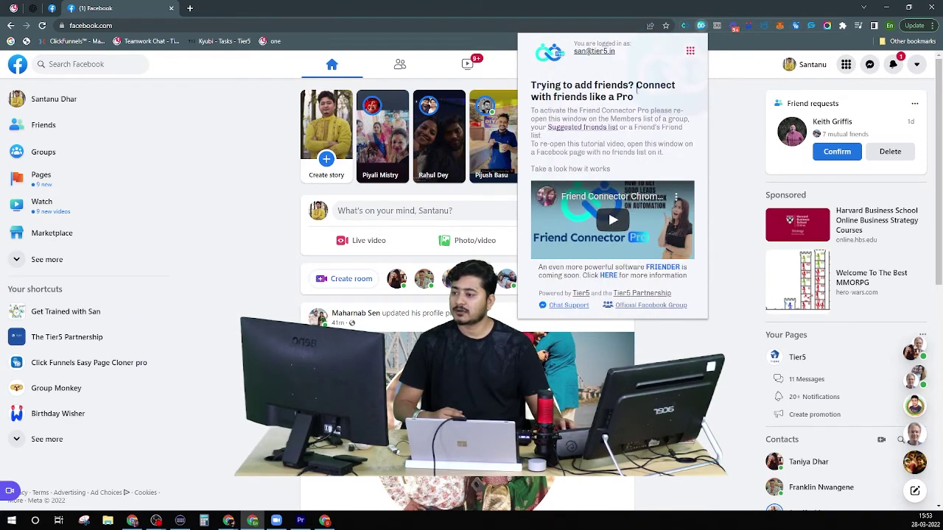
# Go to Facebook Groups and open the Indian Business Ideas group.
pyautogui.click(45, 152)
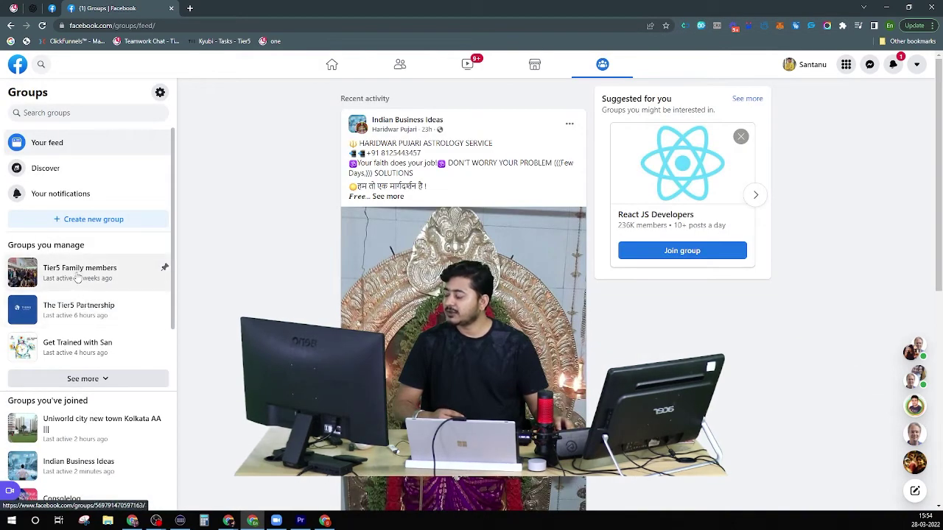
pyautogui.scroll(-3, 81, 316)
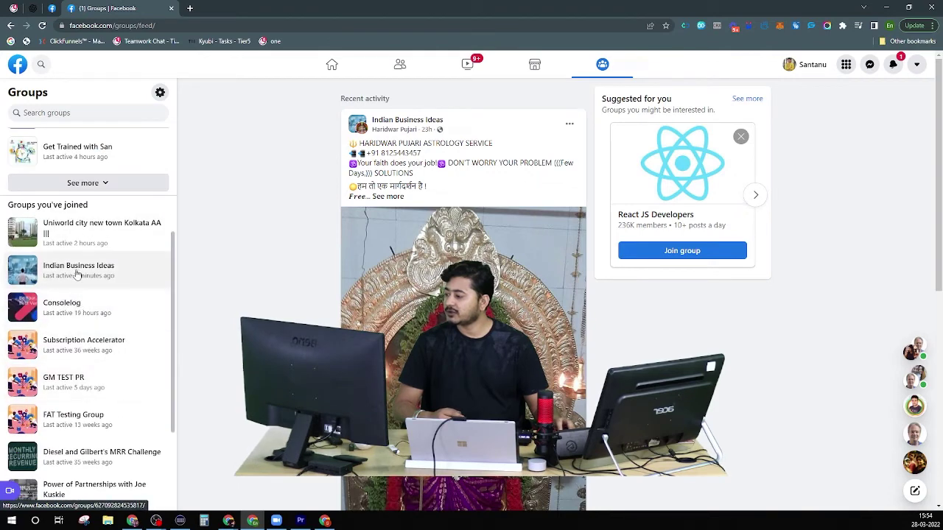
pyautogui.scroll(-1, 78, 283)
pyautogui.scroll(1, 81, 291)
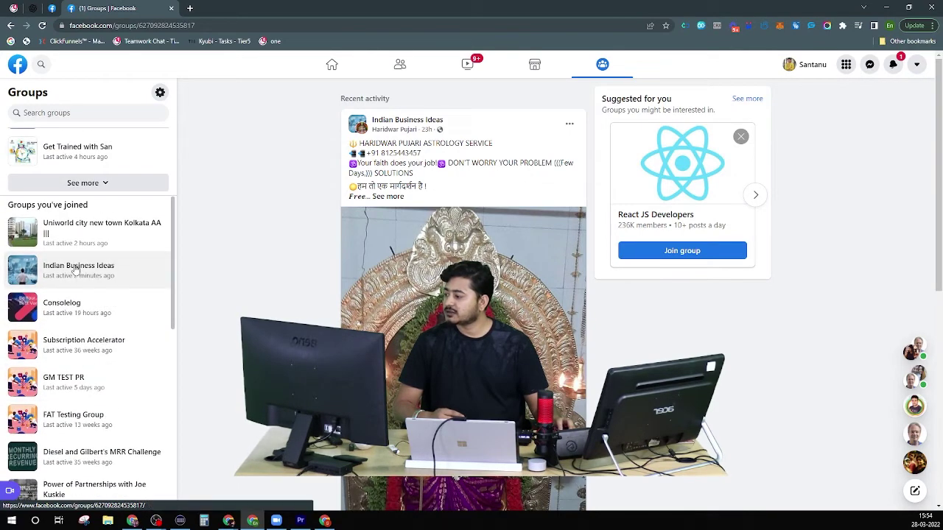
pyautogui.click(76, 270)
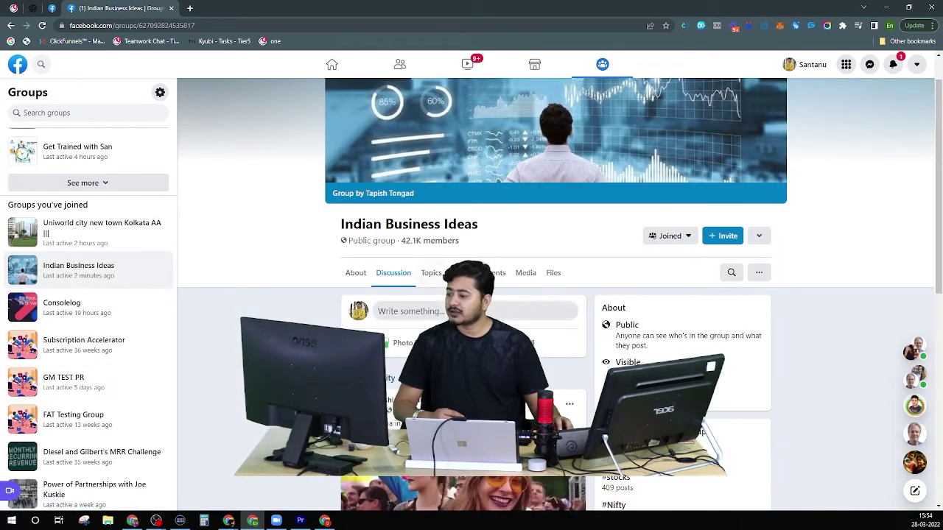
pyautogui.scroll(-1, 560, 295)
pyautogui.scroll(-5, 406, 319)
pyautogui.scroll(6, 406, 319)
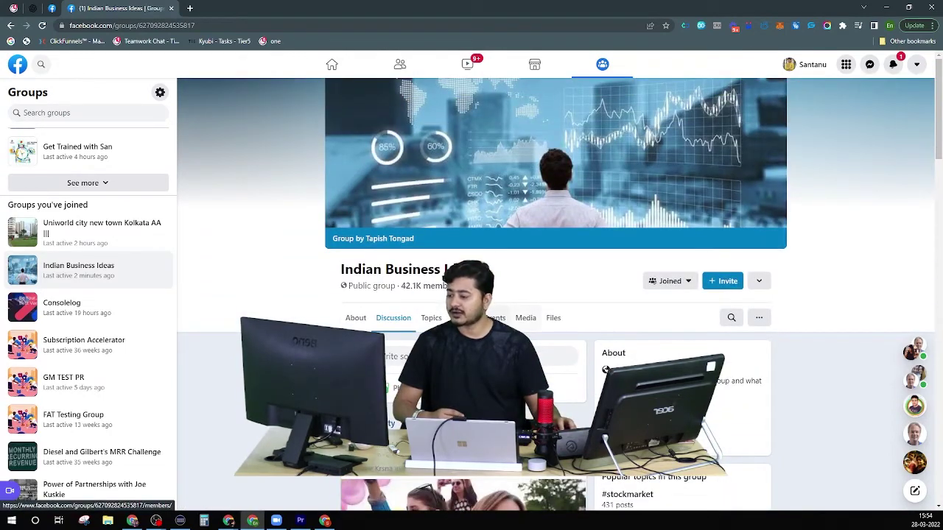
# Show the group's Members tab and scroll through the members offering Add Friend.
pyautogui.click(463, 318)
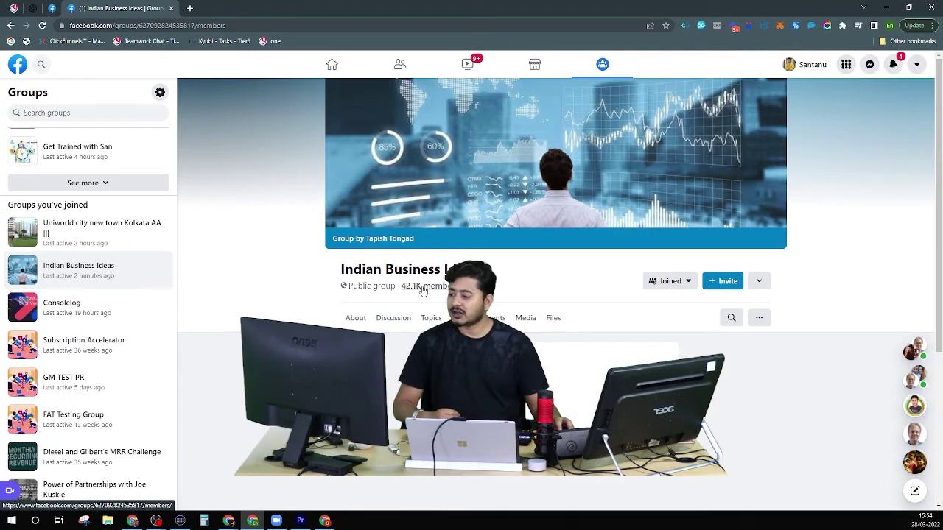
pyautogui.scroll(-1, 347, 303)
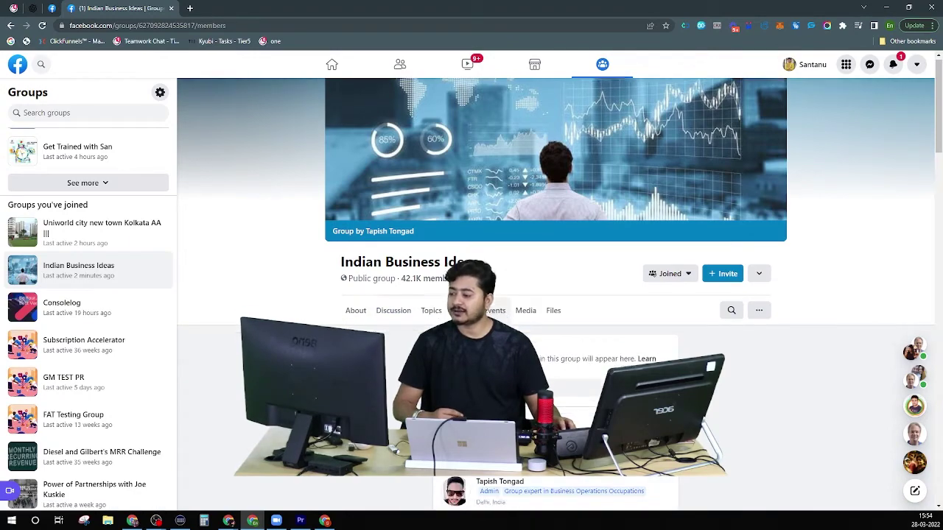
pyautogui.scroll(-15, 555, 295)
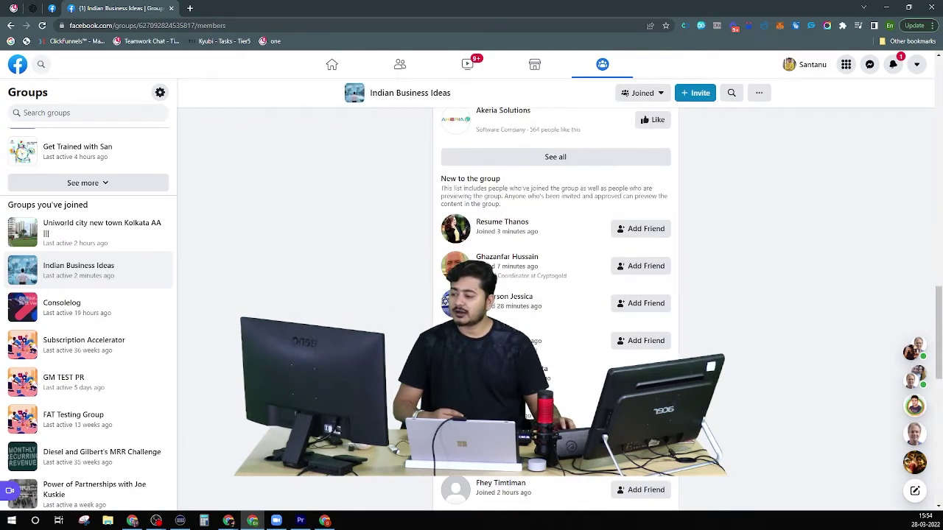
pyautogui.scroll(-5, 501, 317)
pyautogui.moveTo(501, 314)
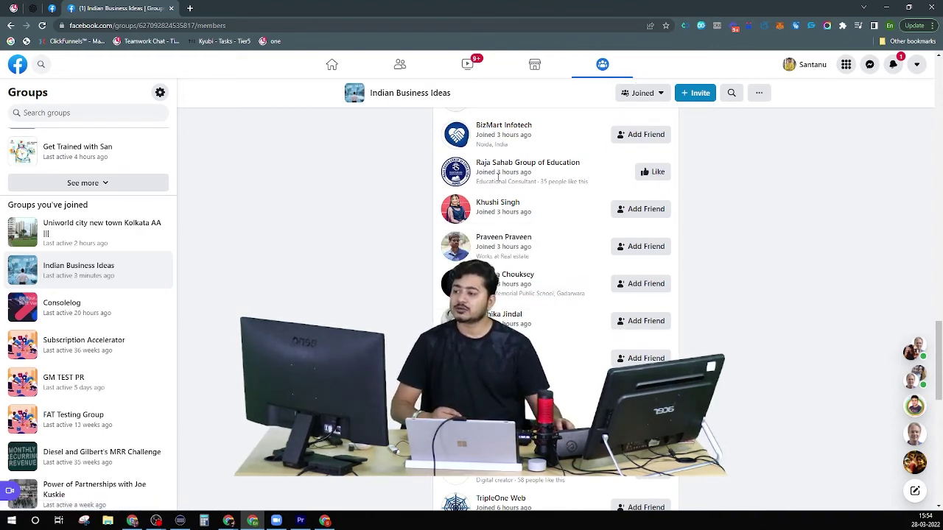
# Open Friend Connector Pro's request settings and scroll down to the Run button, filters off.
pyautogui.click(702, 27)
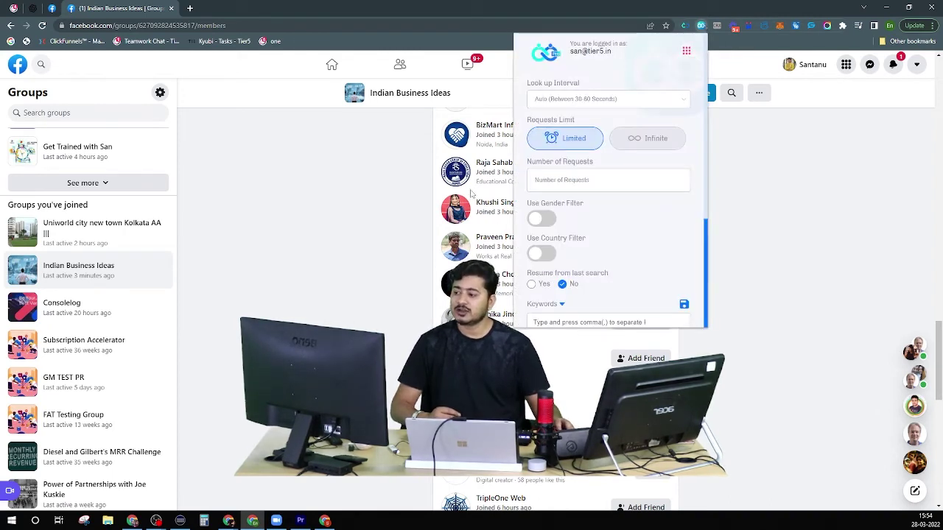
pyautogui.scroll(-3, 470, 230)
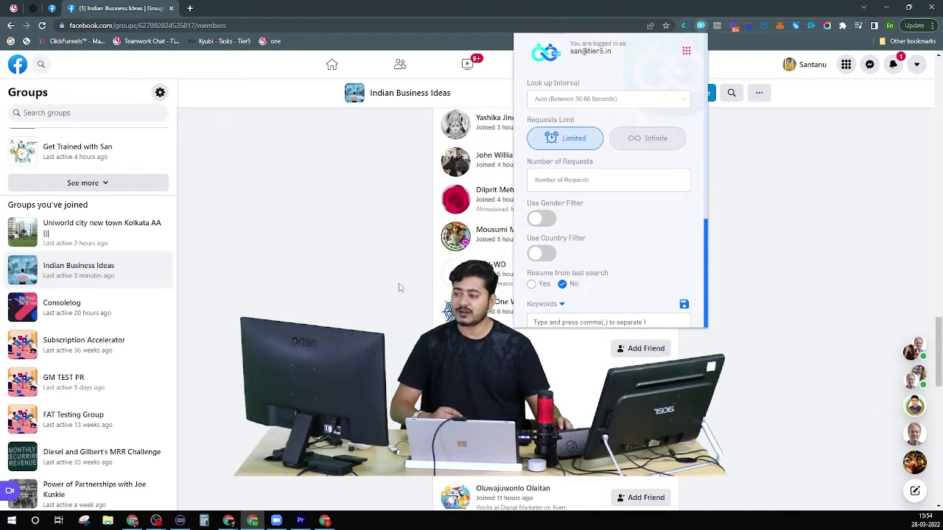
pyautogui.scroll(4, 400, 288)
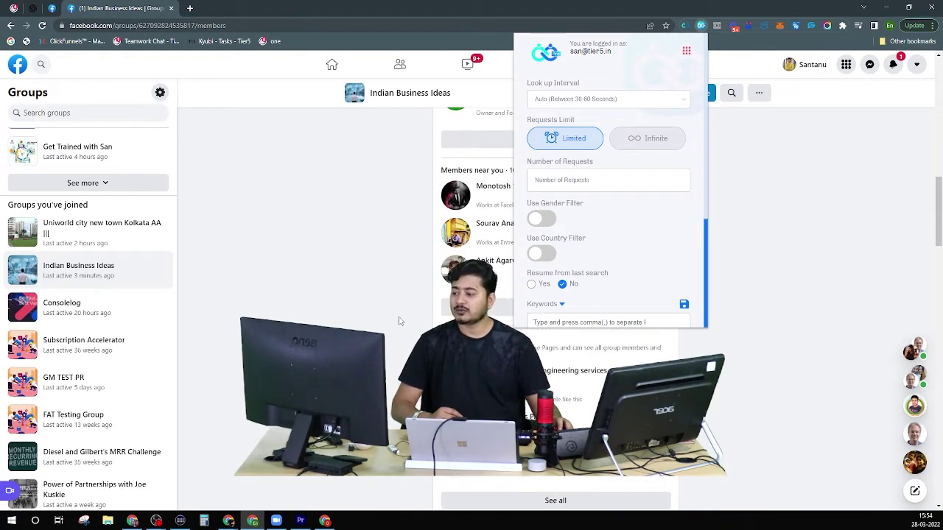
pyautogui.scroll(-4, 400, 321)
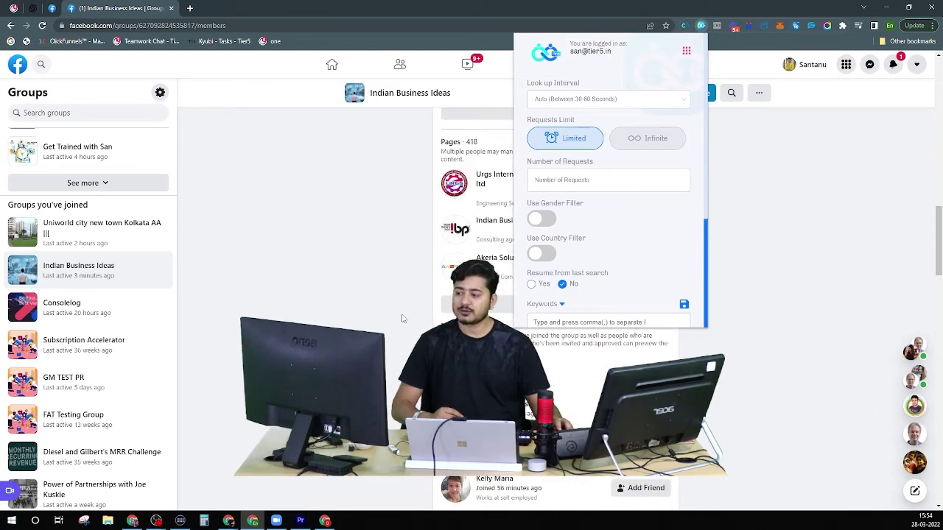
pyautogui.scroll(-5, 402, 320)
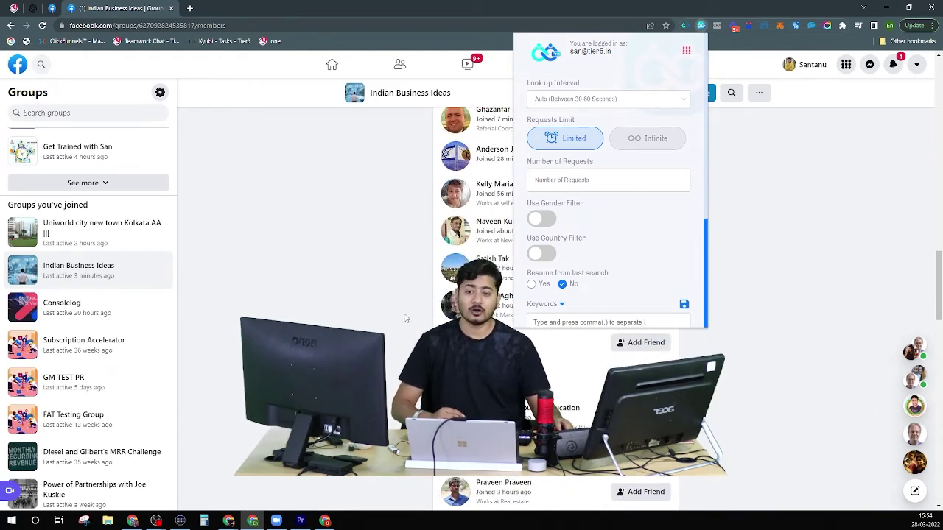
pyautogui.scroll(-8, 405, 317)
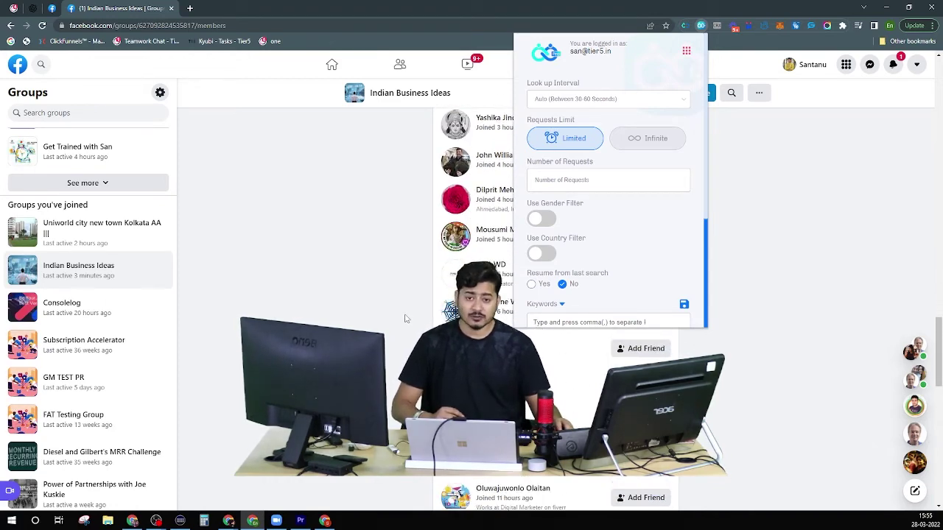
pyautogui.scroll(-5, 404, 318)
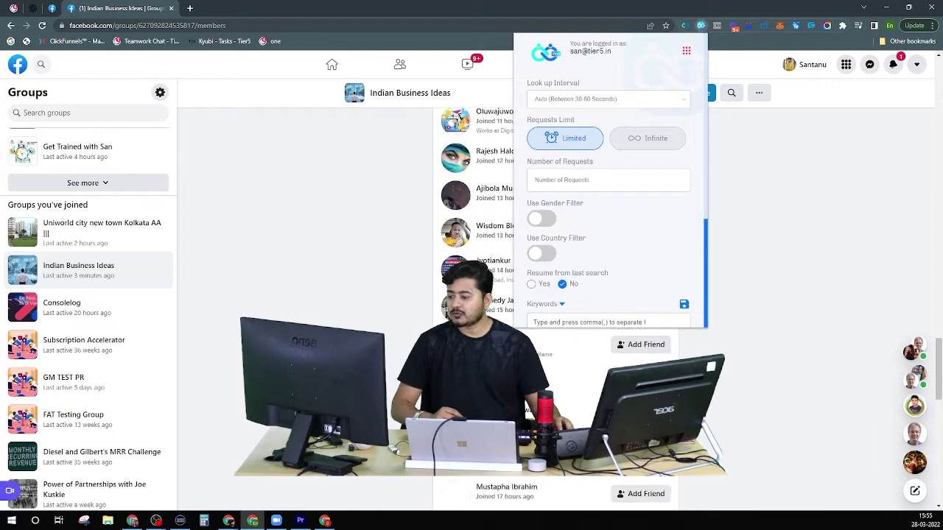
pyautogui.scroll(-1, 405, 318)
pyautogui.scroll(-3, 404, 319)
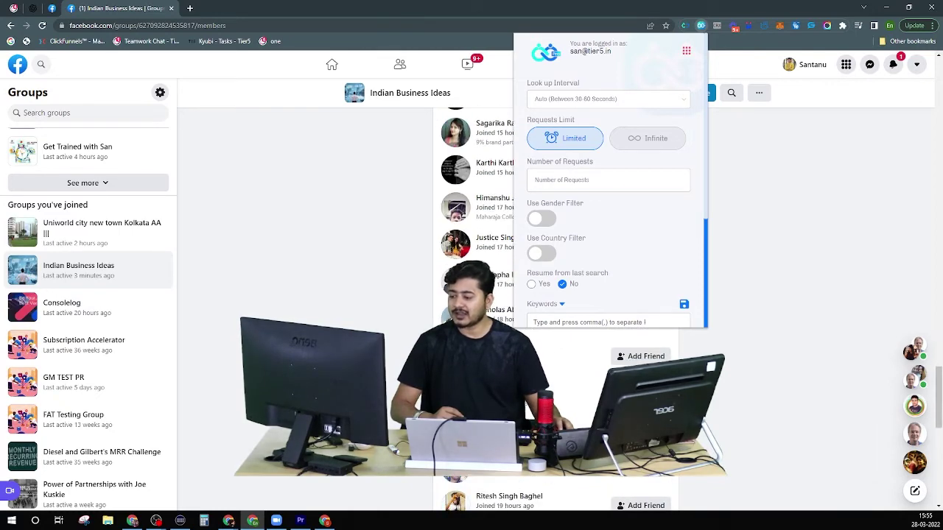
pyautogui.scroll(-2, 405, 319)
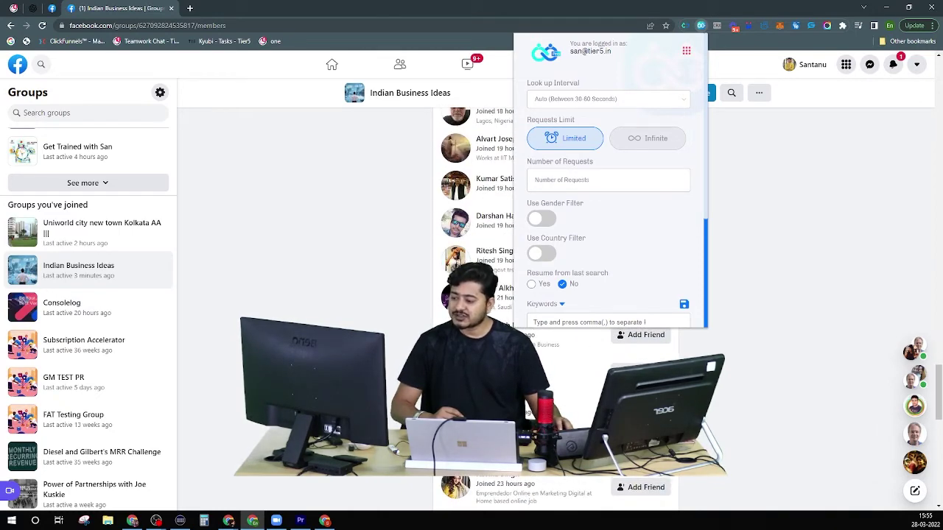
pyautogui.scroll(-1, 404, 318)
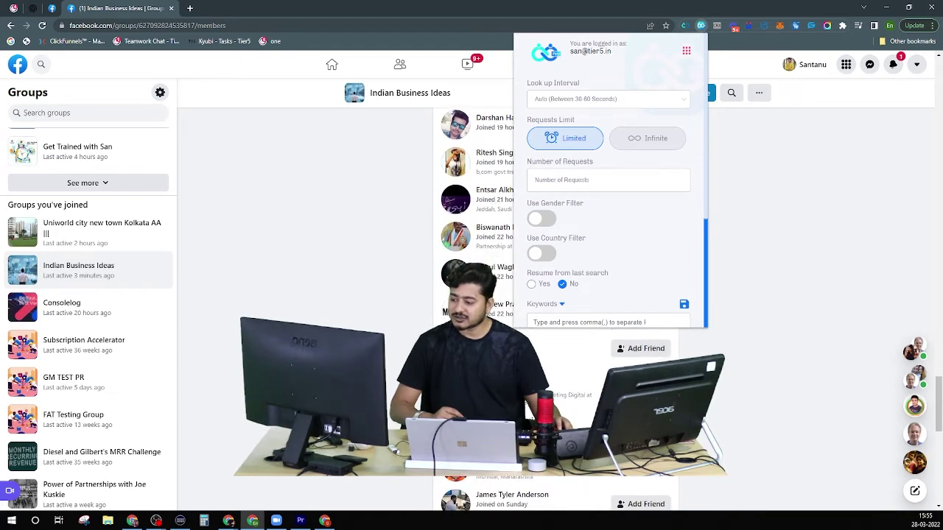
pyautogui.scroll(-2, 404, 319)
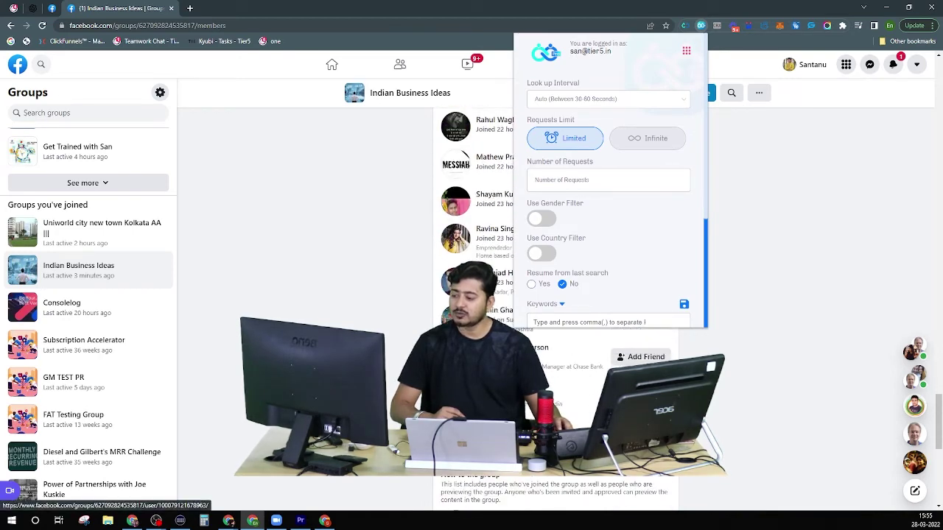
pyautogui.scroll(-2, 606, 240)
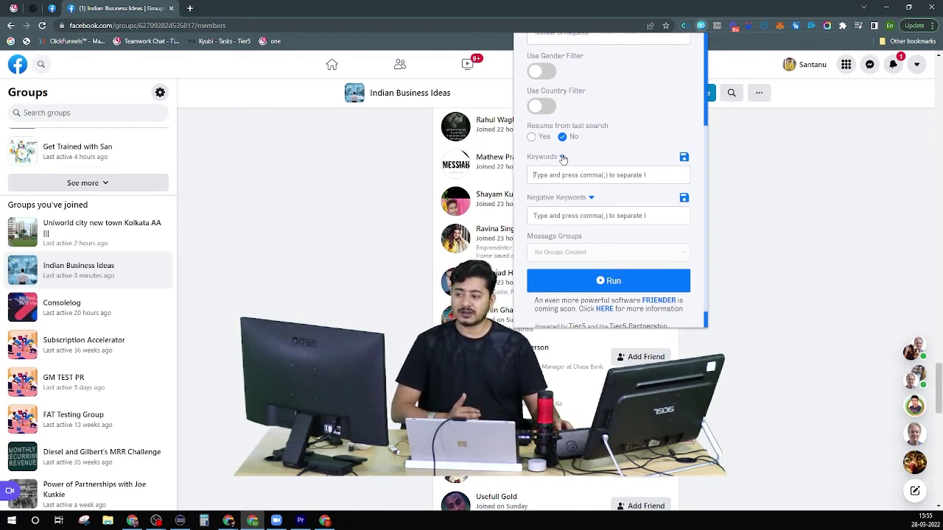
# Check the Keywords dropdown shows 'No Keywords Created', then close the extension popup.
pyautogui.click(563, 157)
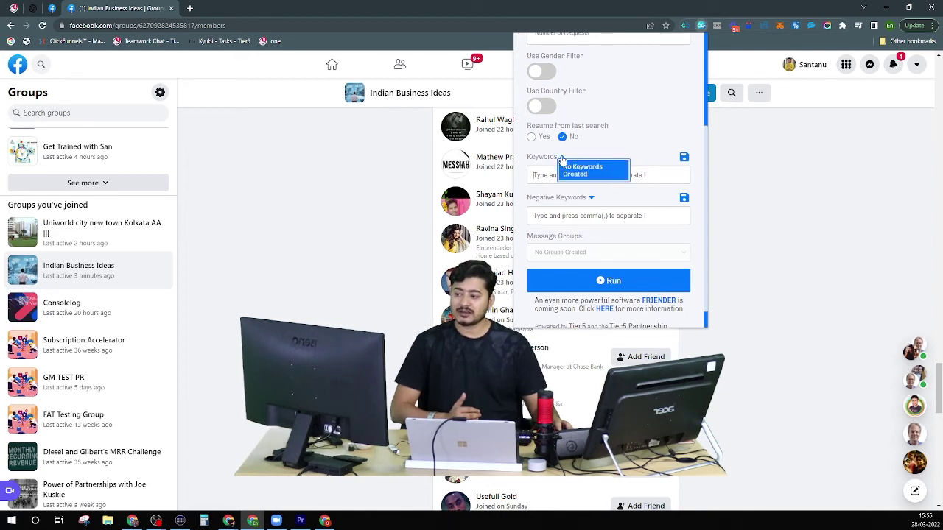
pyautogui.click(561, 158)
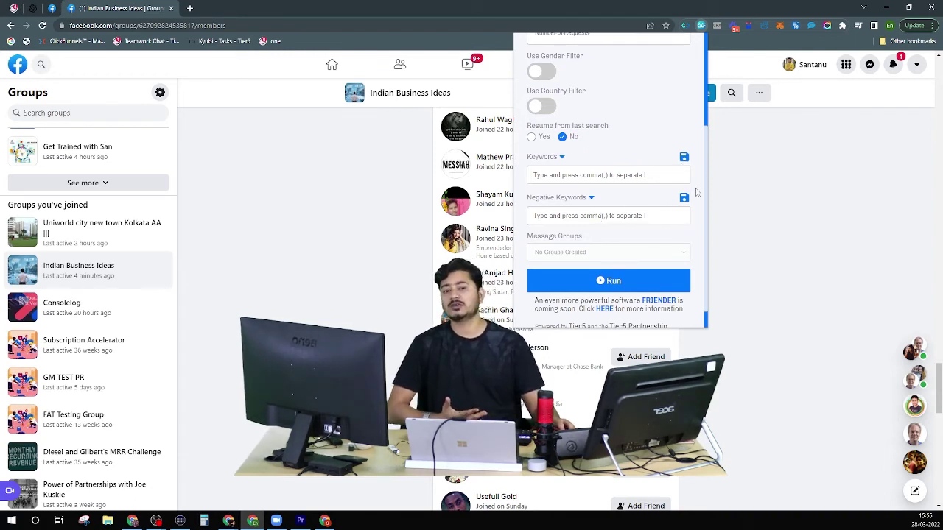
pyautogui.click(703, 30)
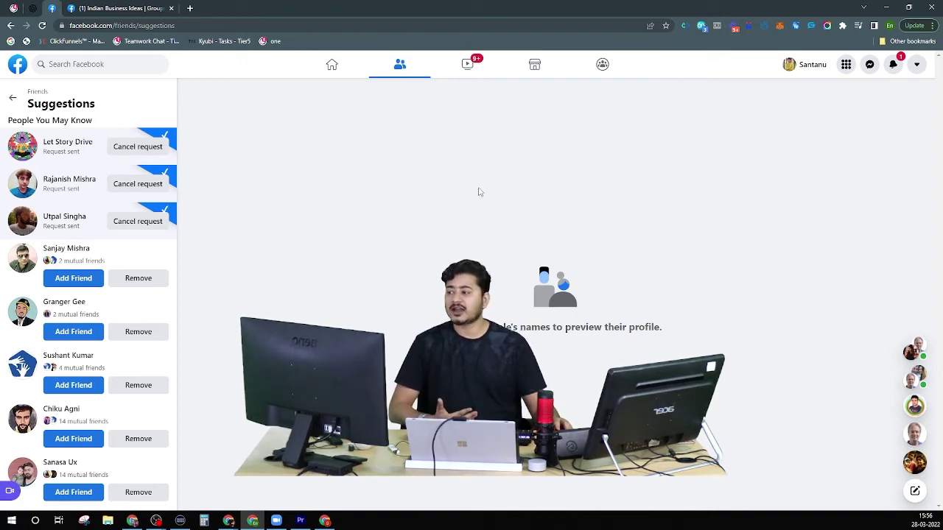
# Reopen Friend Connector Pro, scroll its form, then go to Settings showing the empty Message Segments list.
pyautogui.click(702, 29)
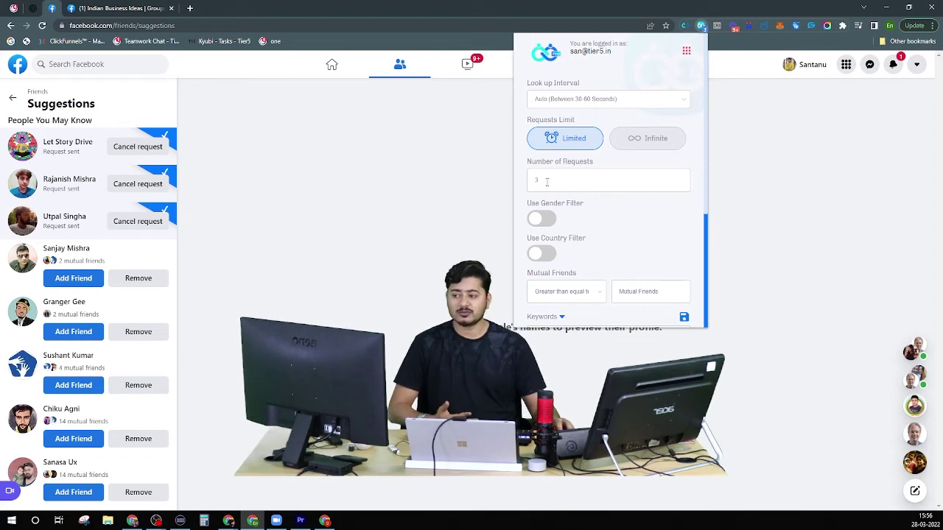
pyautogui.scroll(-3, 553, 183)
pyautogui.scroll(3, 589, 227)
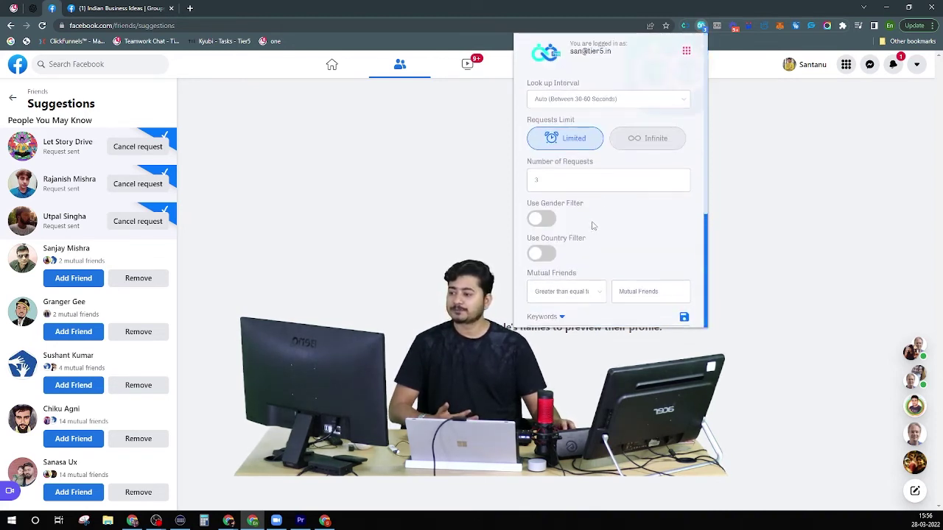
pyautogui.scroll(-3, 589, 170)
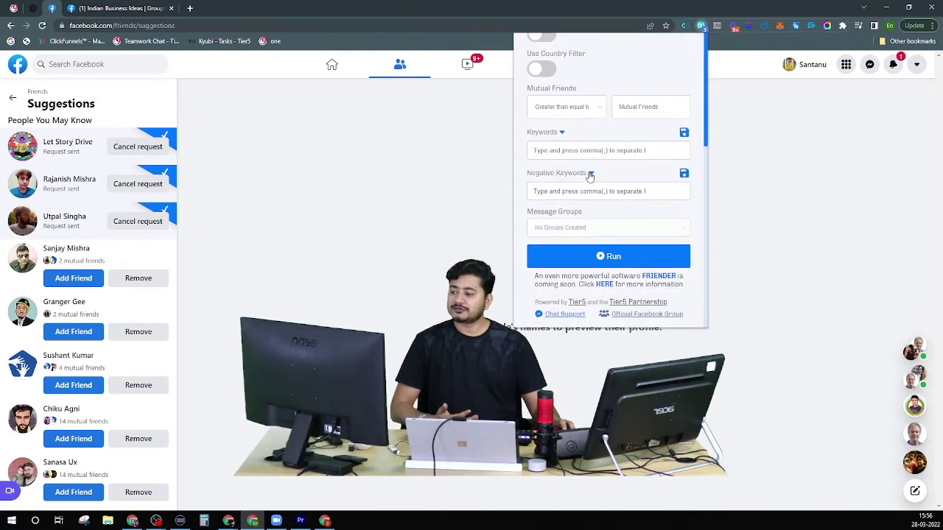
pyautogui.scroll(4, 593, 177)
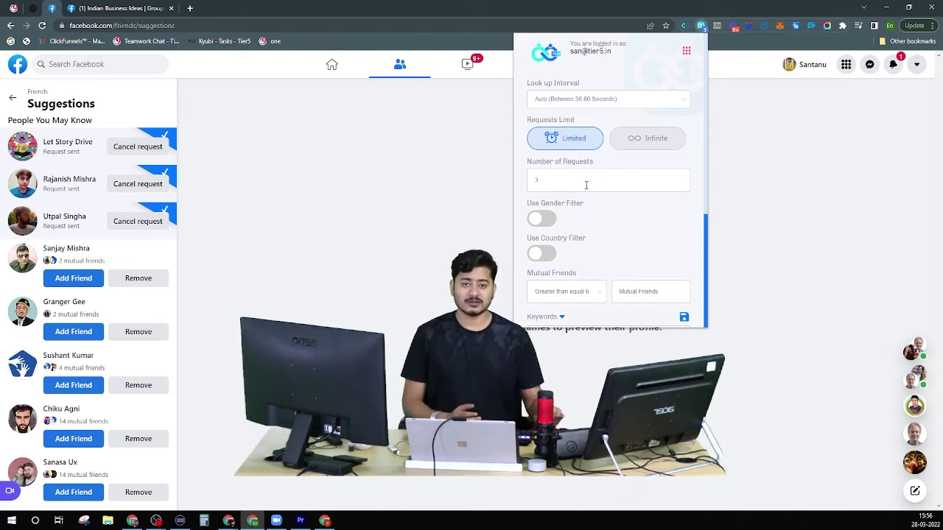
pyautogui.scroll(-2, 679, 185)
pyautogui.scroll(-1, 679, 185)
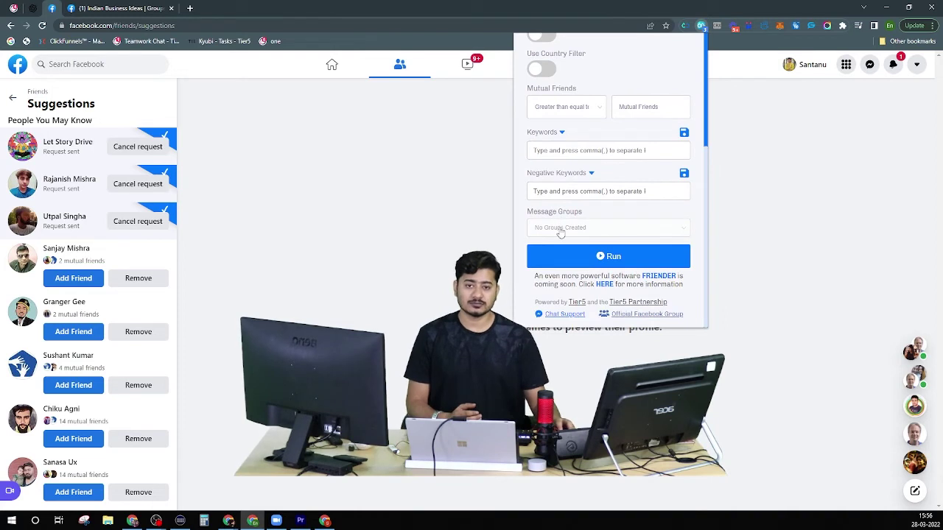
pyautogui.scroll(3, 582, 221)
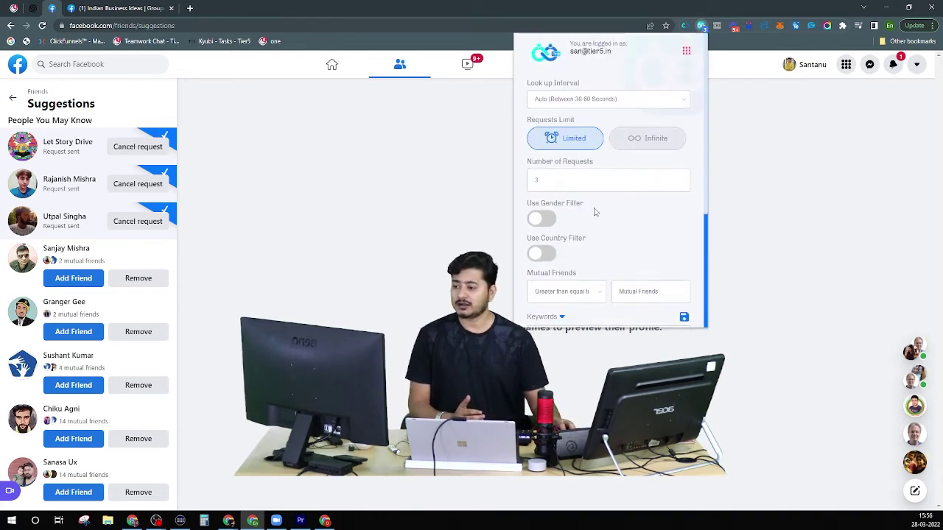
pyautogui.click(686, 52)
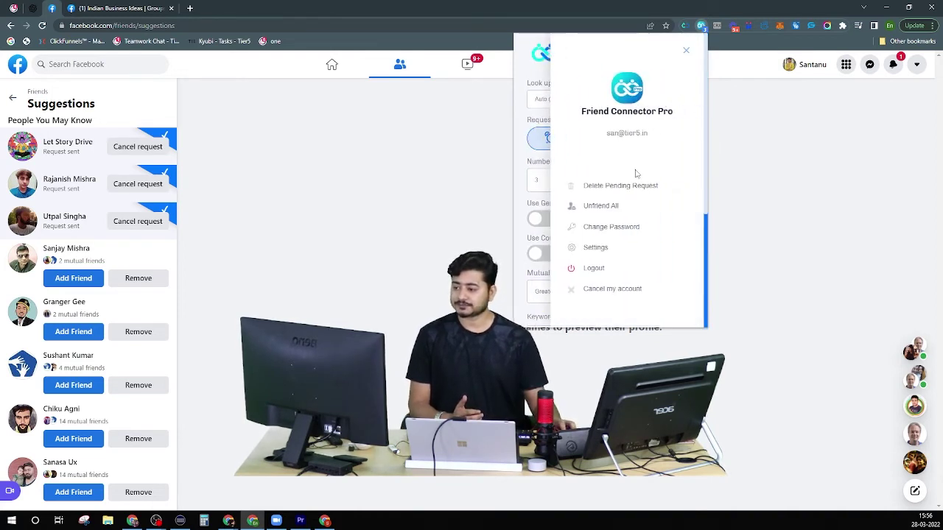
pyautogui.click(594, 247)
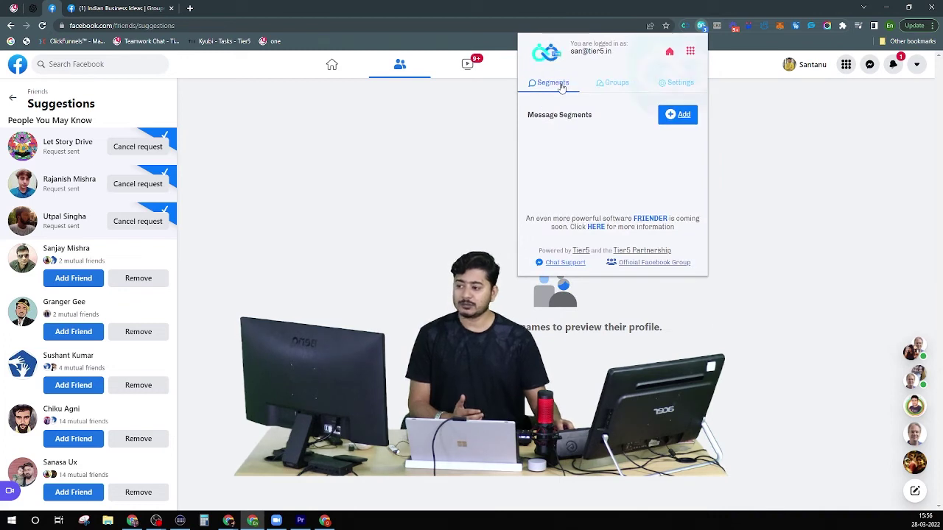